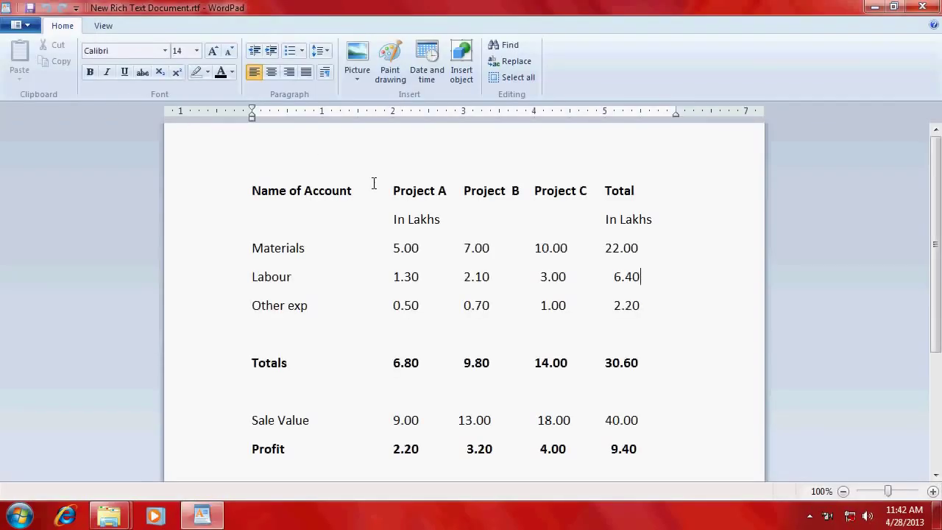
Scroll through the WordPad table of Project A–C costs, sale value and profit in lakhs.
{"action": "scroll", "coordinate": [374, 183], "scroll_direction": "down", "scroll_amount": 2}
{"action": "scroll", "coordinate": [374, 184], "scroll_direction": "up", "scroll_amount": 2}
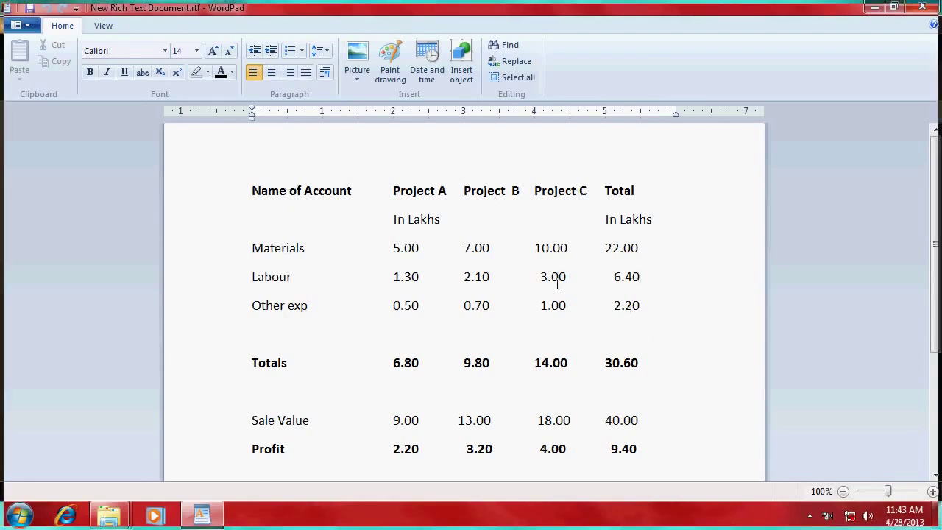
{"action": "scroll", "coordinate": [552, 279], "scroll_direction": "down", "scroll_amount": 1}
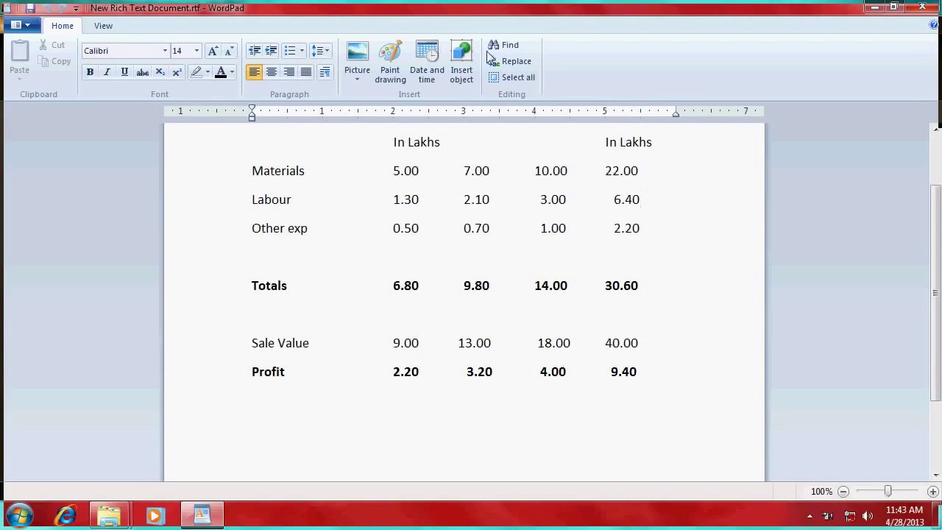
Minimize WordPad and launch Tally.ERP 9 in Educational Mode, Silver Edition.
{"action": "left_click", "coordinate": [875, 10]}
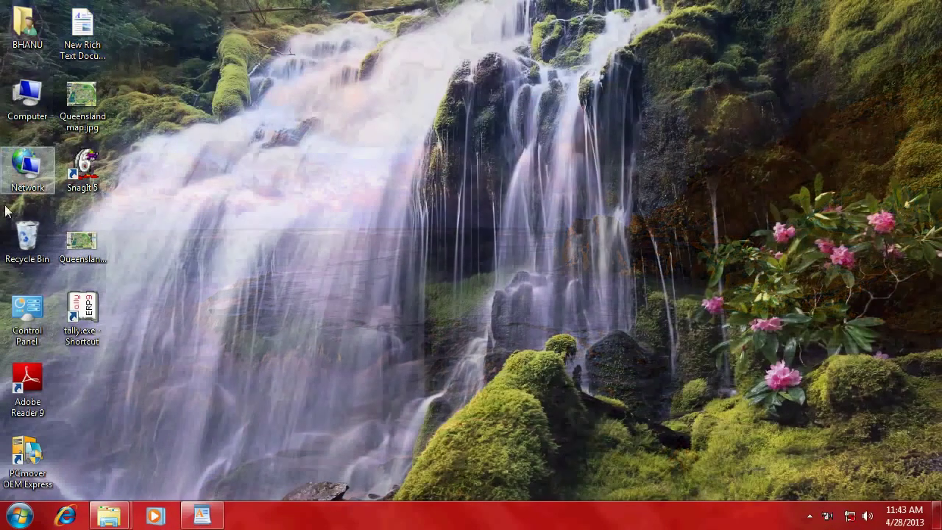
{"action": "double_click", "coordinate": [82, 309]}
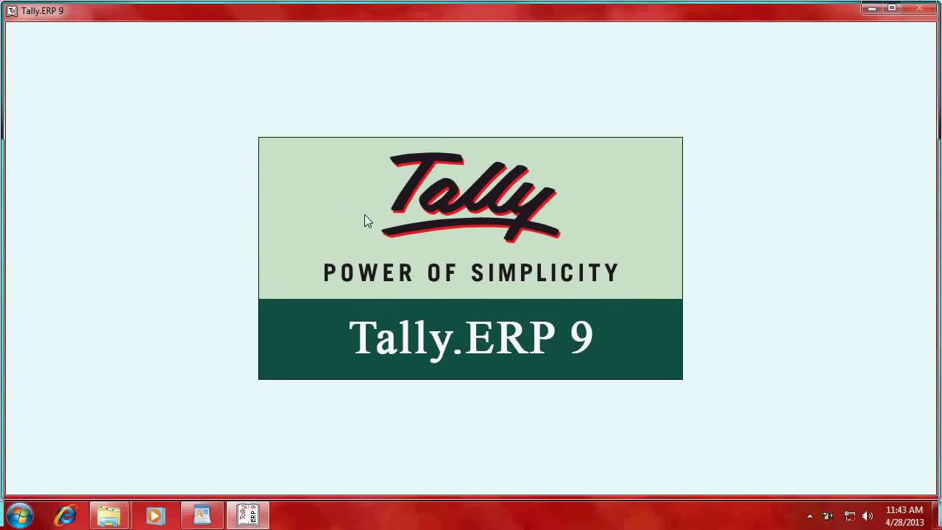
{"action": "key", "text": "Down"}
{"action": "key", "text": "Down"}
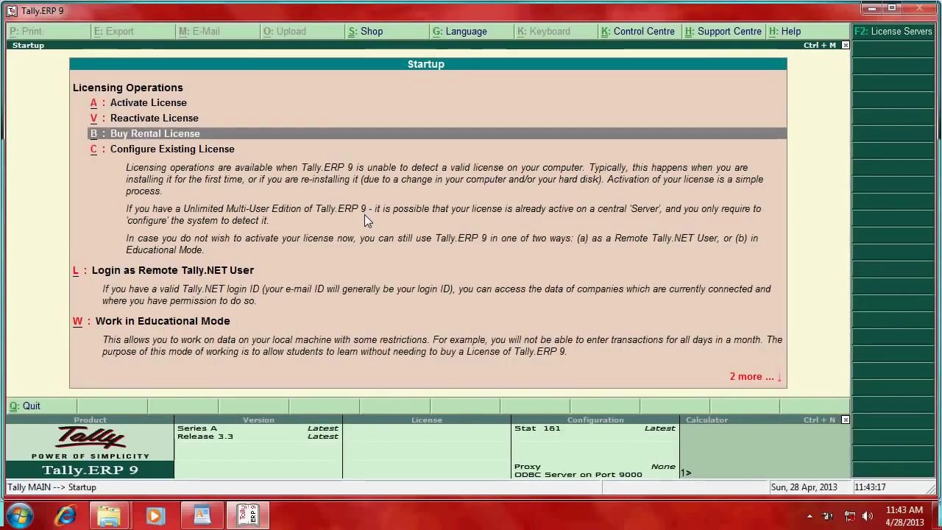
{"action": "key", "text": "Down"}
{"action": "key", "text": "Down"}
{"action": "key", "text": "Down"}
{"action": "key", "text": "Down"}
{"action": "key", "text": "Up"}
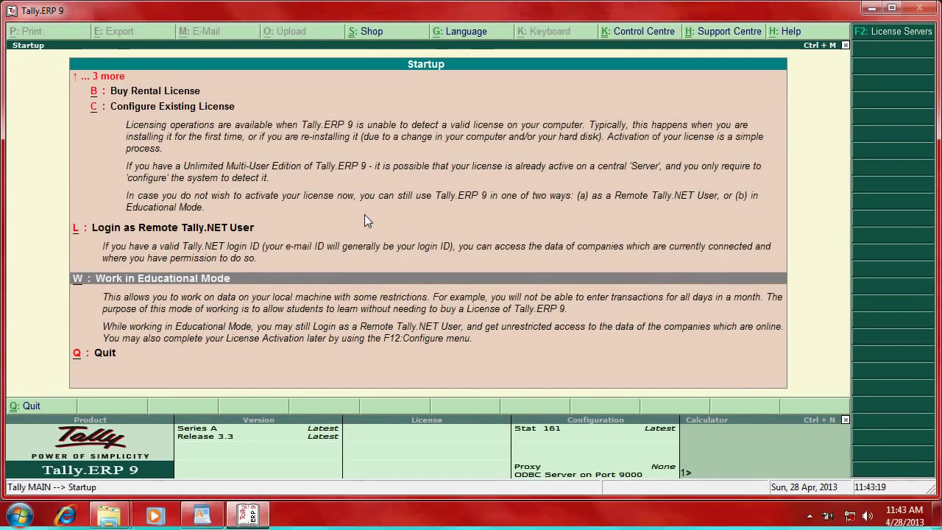
{"action": "key", "text": "Return"}
{"action": "key", "text": "Down"}
{"action": "key", "text": "Return"}
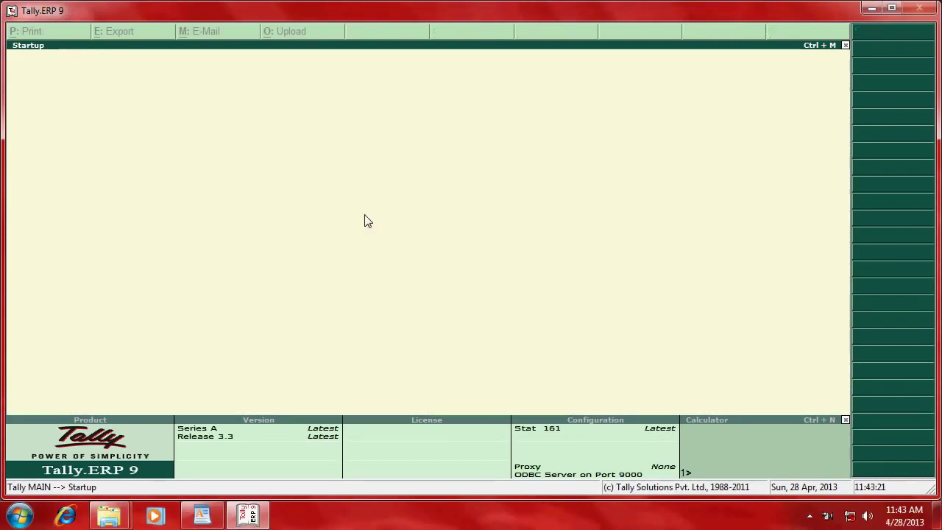
Load Bhanu & Co and review F11 Accounting Features, keeping cost centres and job costing on.
{"action": "key", "text": "Return"}
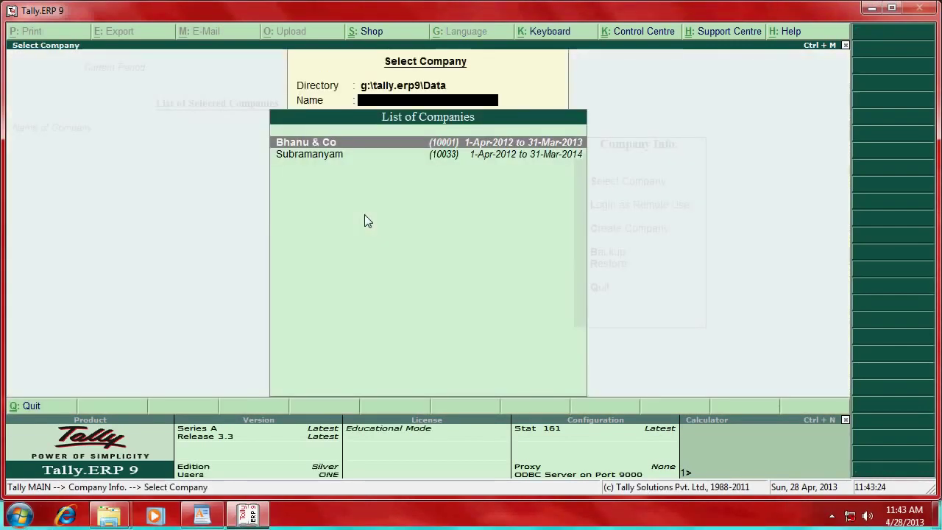
{"action": "key", "text": "Return"}
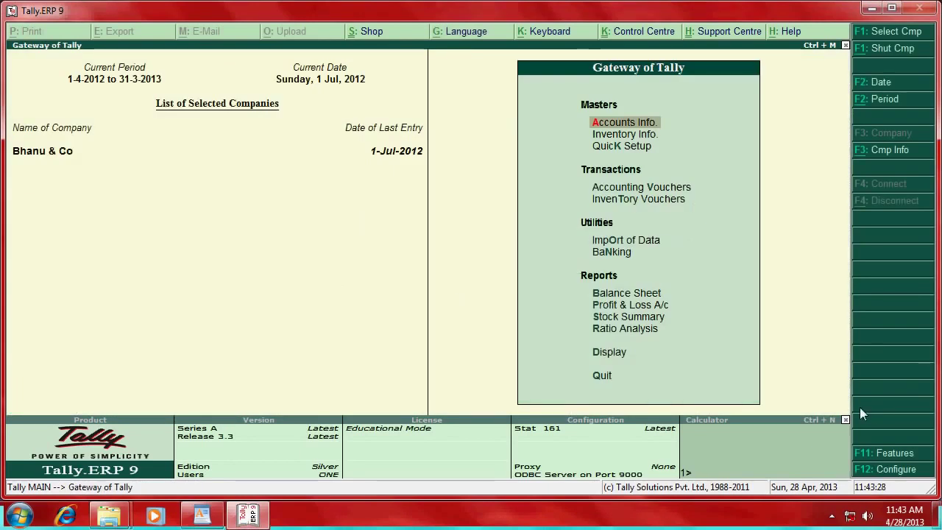
{"action": "left_click", "coordinate": [897, 457]}
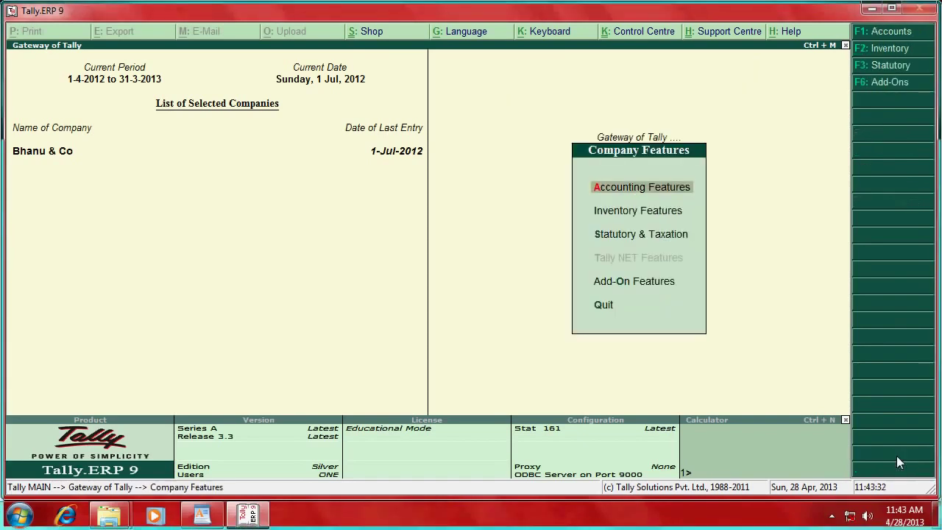
{"action": "key", "text": "Return"}
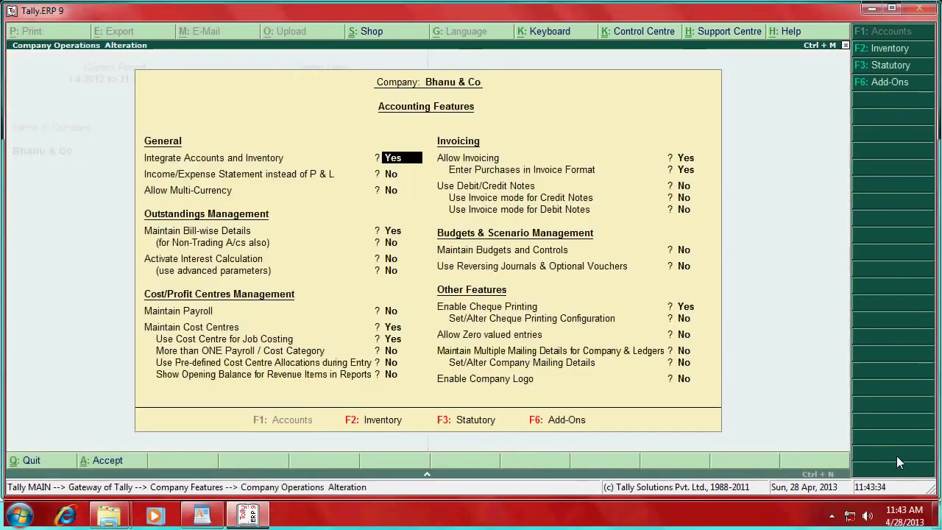
{"action": "key", "text": "Return"}
{"action": "key", "text": "Return"}
{"action": "key", "text": "Return"}
{"action": "key", "text": "Return"}
{"action": "key", "text": "Return"}
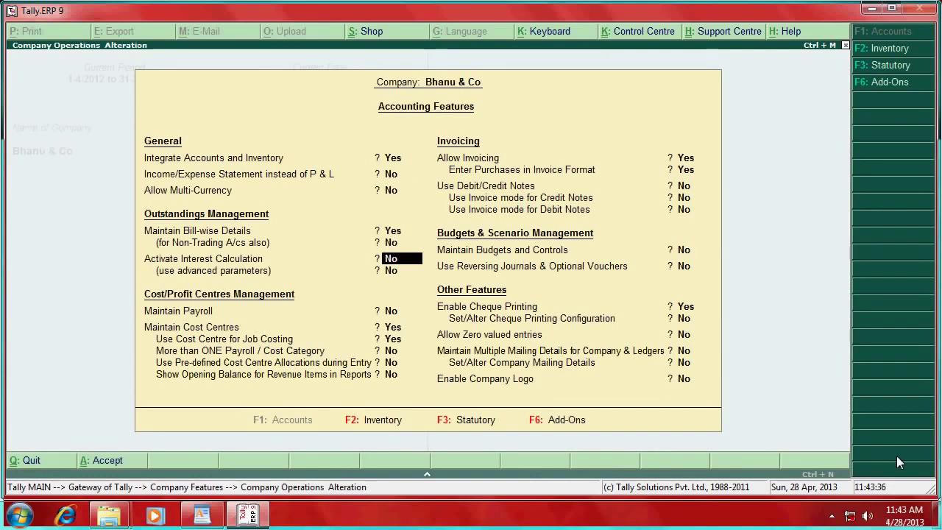
{"action": "key", "text": "Return"}
{"action": "key", "text": "Return"}
{"action": "key", "text": "Return"}
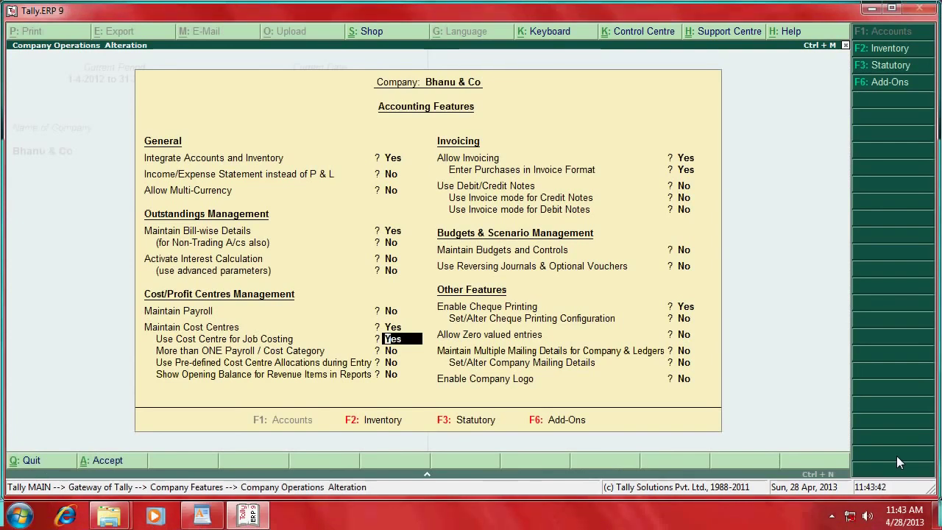
{"action": "key", "text": "Return"}
{"action": "key", "text": "Return"}
{"action": "key", "text": "Return"}
{"action": "key", "text": "Return"}
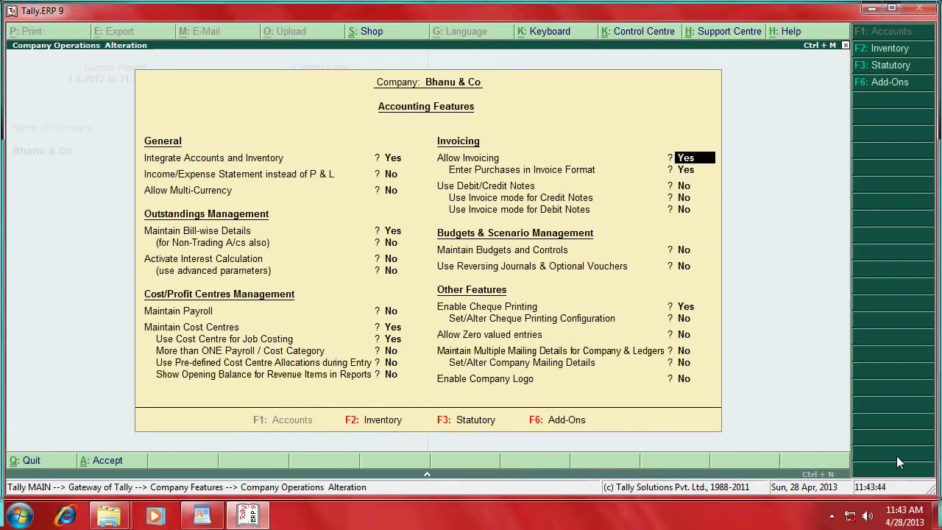
{"action": "key", "text": "Return"}
{"action": "key", "text": "Return"}
{"action": "key", "text": "Return"}
{"action": "key", "text": "Return"}
{"action": "key", "text": "Return"}
{"action": "key", "text": "Return"}
{"action": "key", "text": "Return"}
{"action": "key", "text": "Return"}
{"action": "key", "text": "Return"}
{"action": "key", "text": "Return"}
Switch to WordPad to recheck the project cost table, then return to Tally.ERP 9.
{"action": "key", "text": "alt+Tab"}
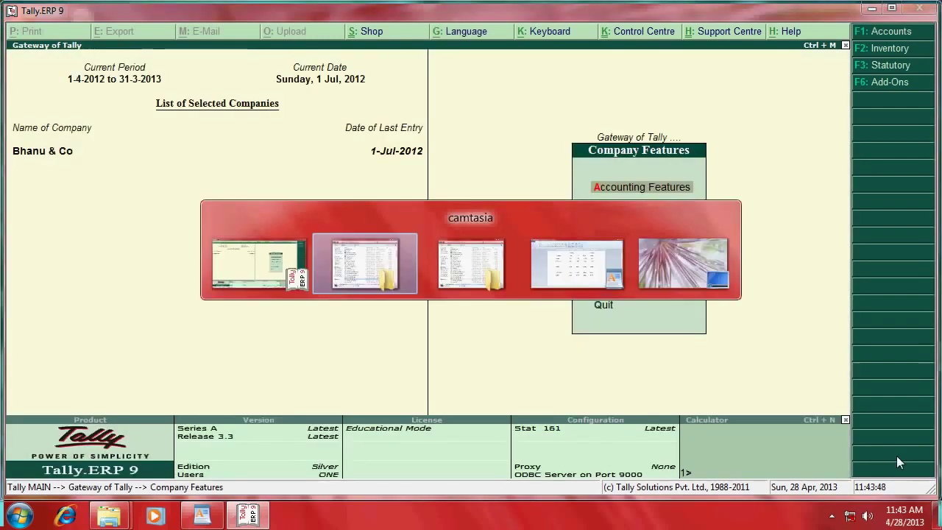
{"action": "key", "text": "alt+Tab"}
{"action": "key", "text": "alt+Tab"}
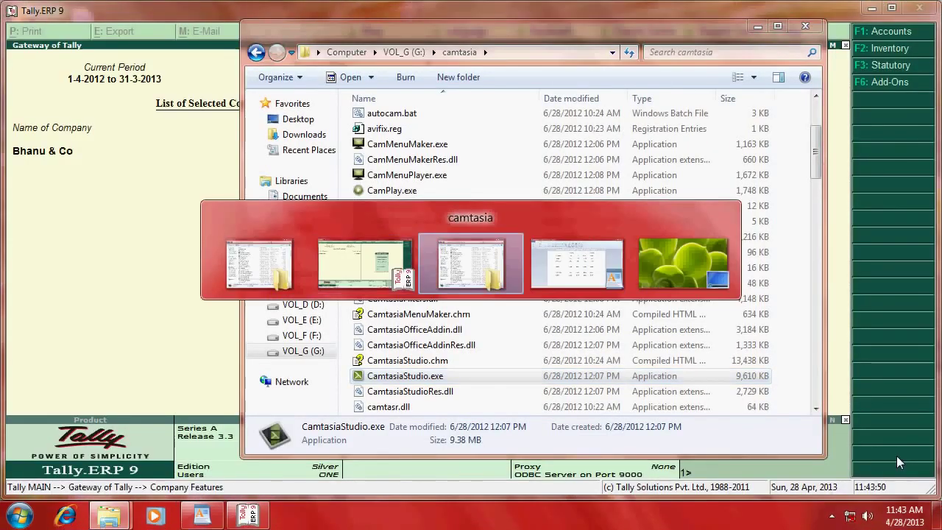
{"action": "key", "text": "alt+Tab"}
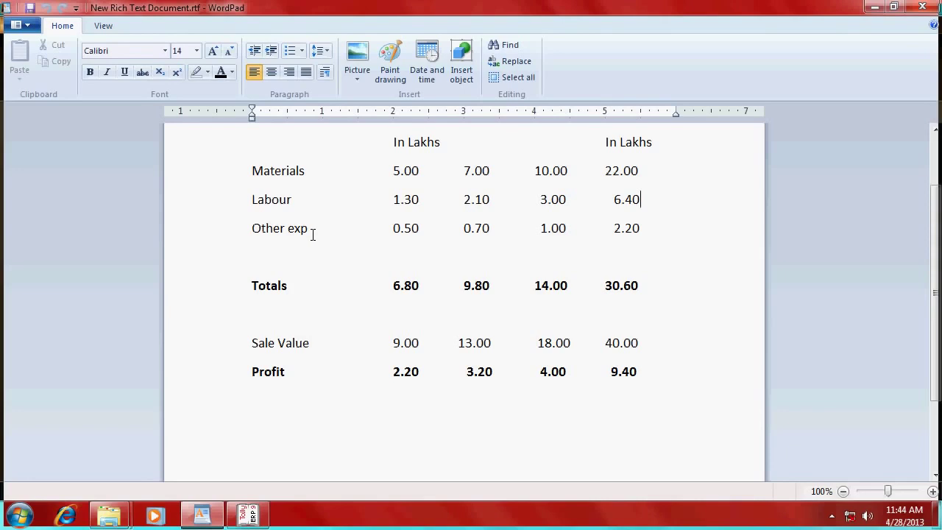
{"action": "key", "text": "alt+Tab"}
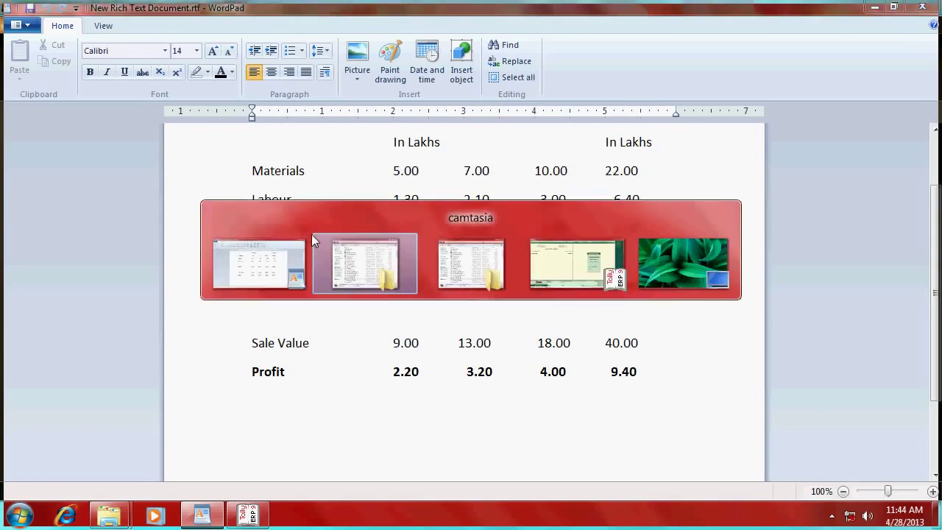
{"action": "key", "text": "alt+Tab"}
{"action": "key", "text": "alt+Tab"}
Go through Accounts Info > Ledgers > Display/Alter and open the Labour Charges ledger.
{"action": "key", "text": "Return"}
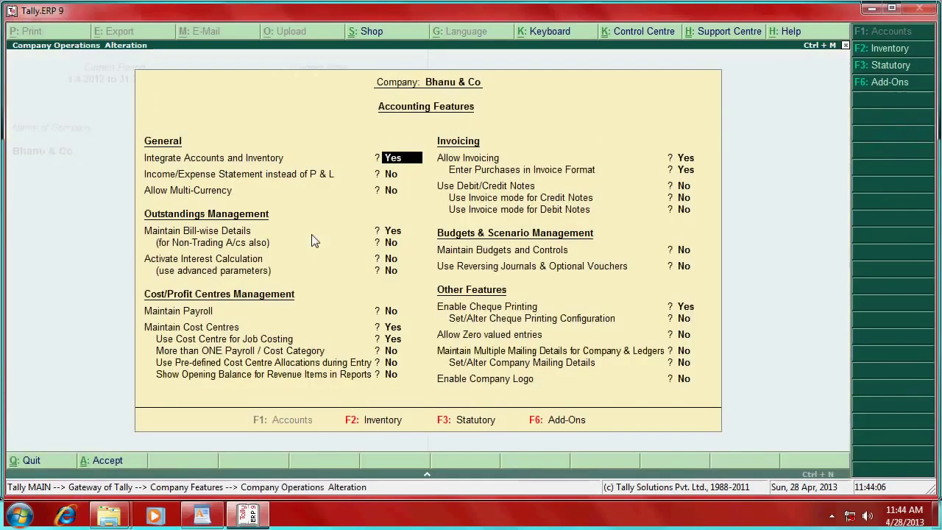
{"action": "key", "text": "ctrl+a"}
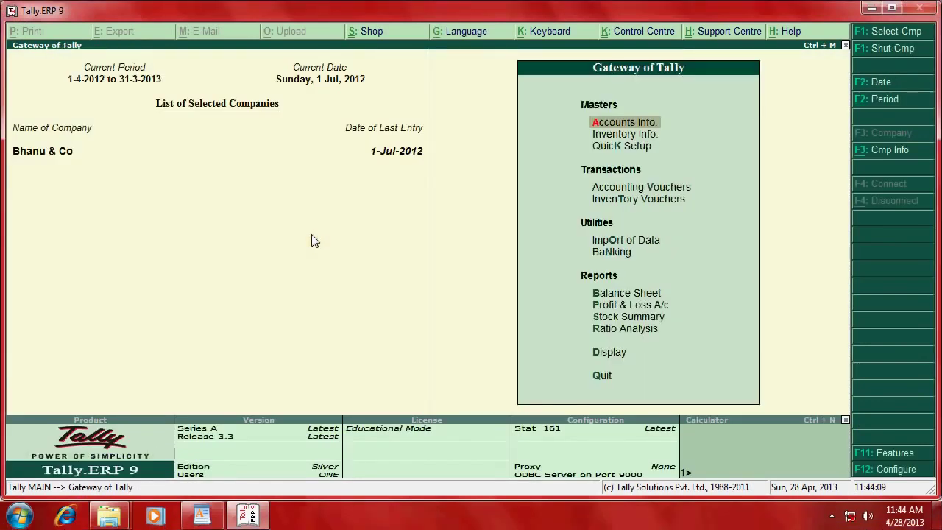
{"action": "left_click", "coordinate": [631, 126]}
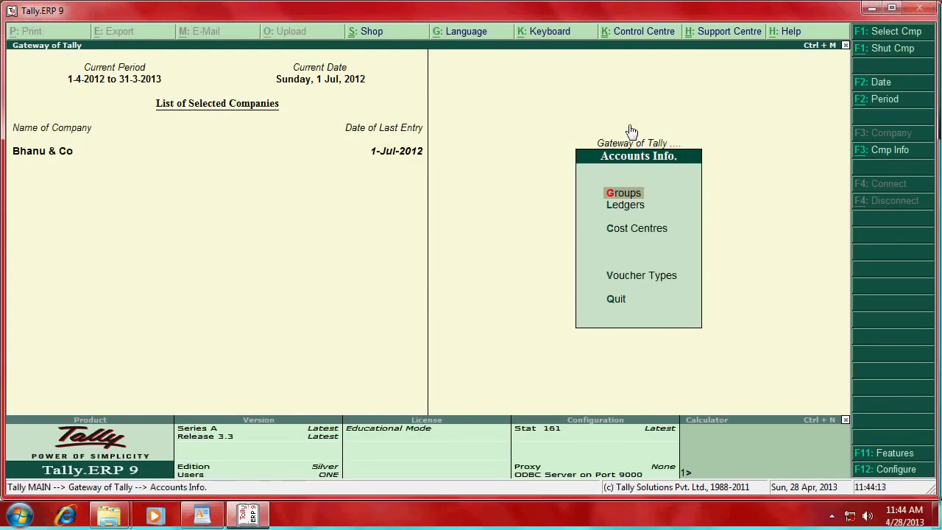
{"action": "key", "text": "Down"}
{"action": "key", "text": "Return"}
{"action": "key", "text": "Down"}
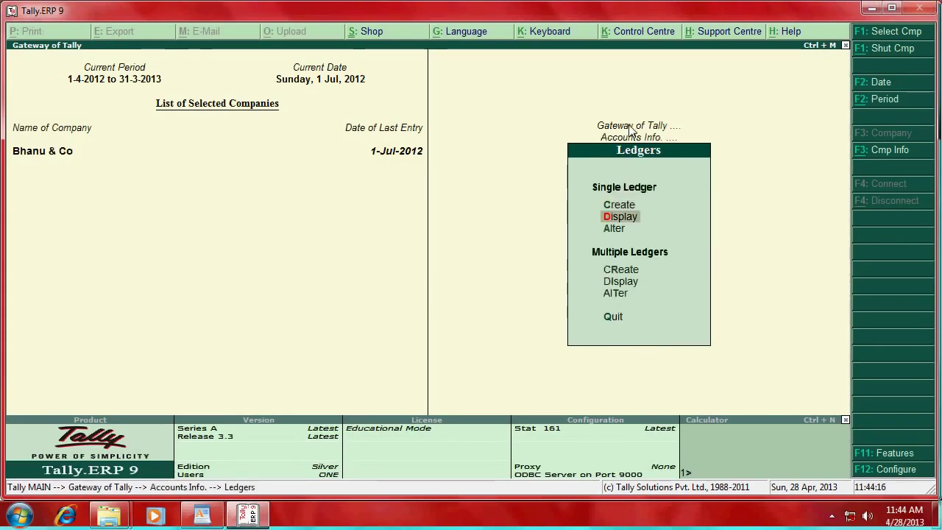
{"action": "key", "text": "Return"}
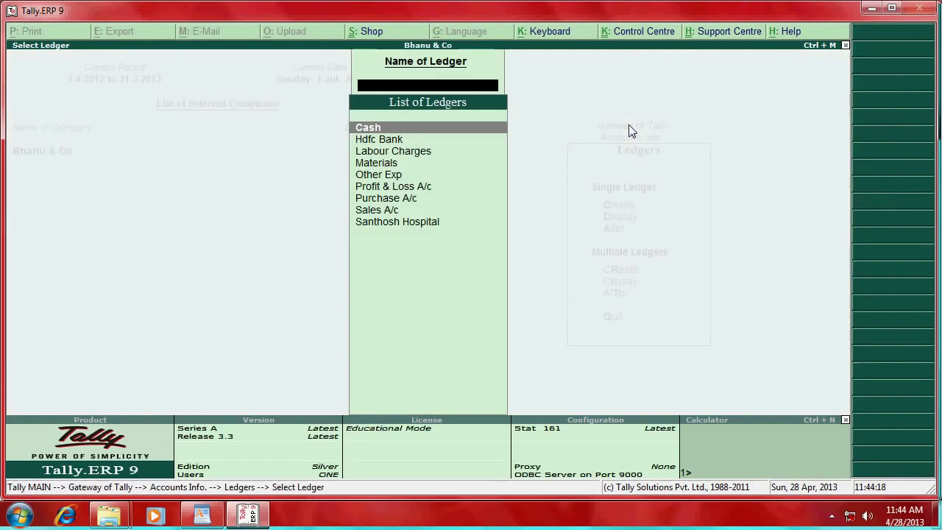
{"action": "key", "text": "Down"}
{"action": "key", "text": "Down"}
{"action": "key", "text": "Down"}
{"action": "key", "text": "Up"}
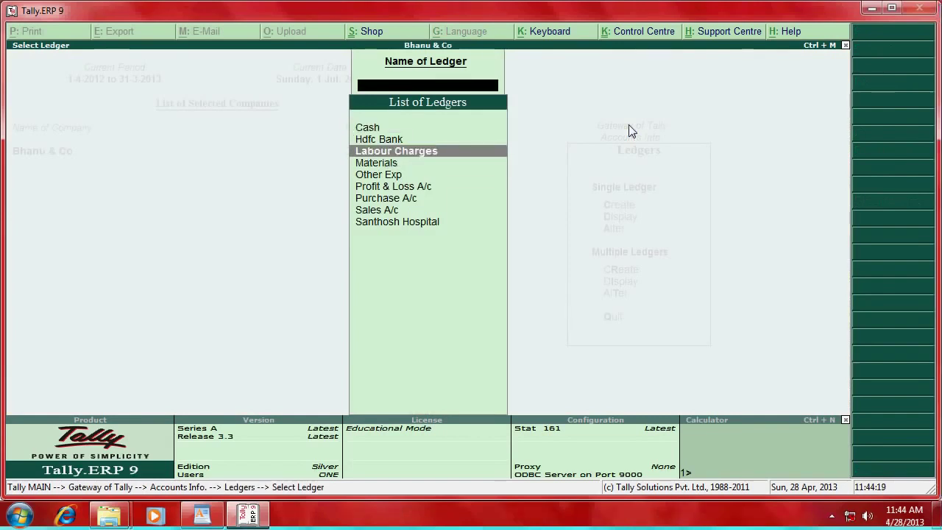
{"action": "key", "text": "Return"}
Save the Labour Charges ledger with cost centres applicable.
{"action": "key", "text": "Return"}
{"action": "key", "text": "Return"}
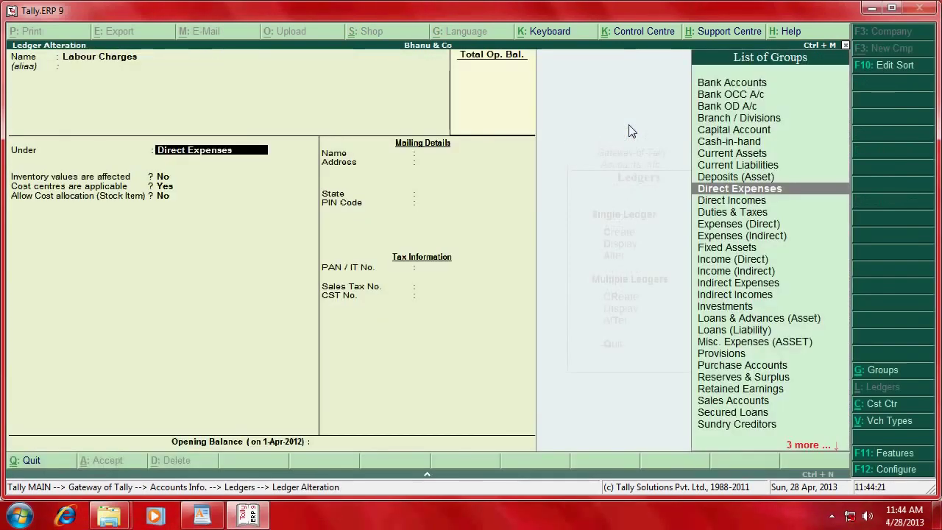
{"action": "key", "text": "Return"}
{"action": "key", "text": "Return"}
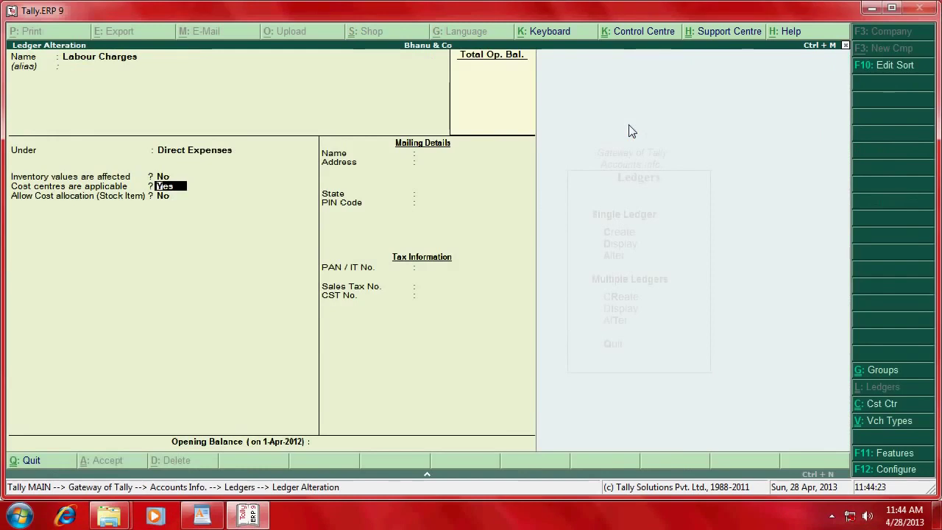
{"action": "key", "text": "Return"}
{"action": "key", "text": "Return"}
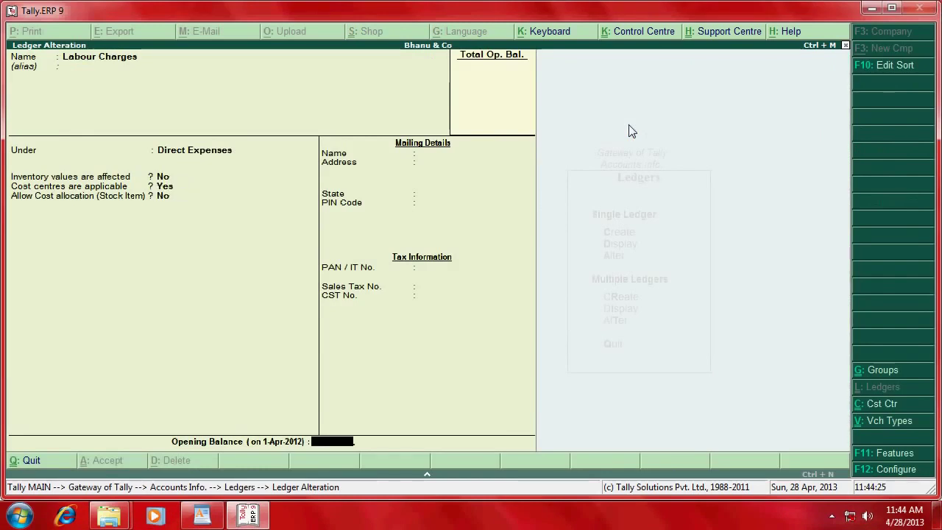
{"action": "key", "text": "Return"}
{"action": "key", "text": "Return"}
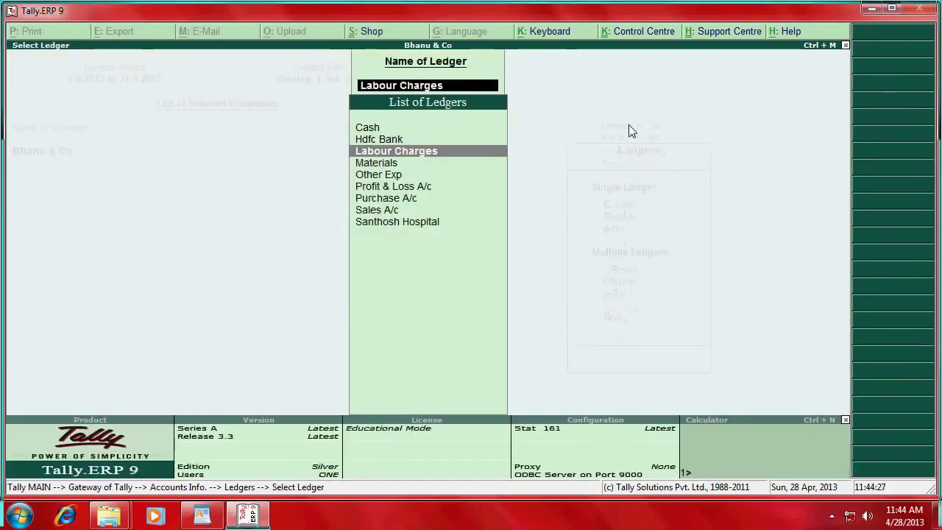
{"action": "key", "text": "Down"}
Save the Materials ledger under Direct Expenses with cost centres applicable.
{"action": "key", "text": "Return"}
{"action": "key", "text": "Return"}
{"action": "key", "text": "Return"}
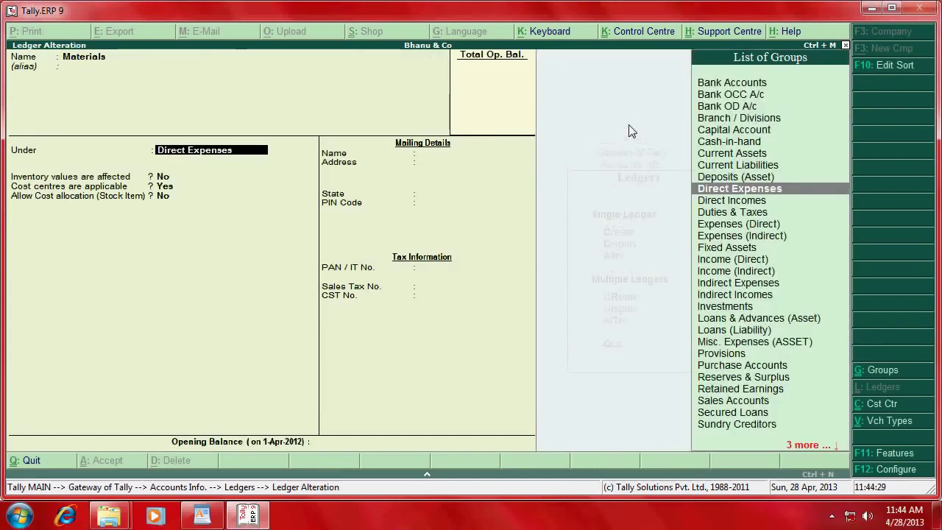
{"action": "key", "text": "Return"}
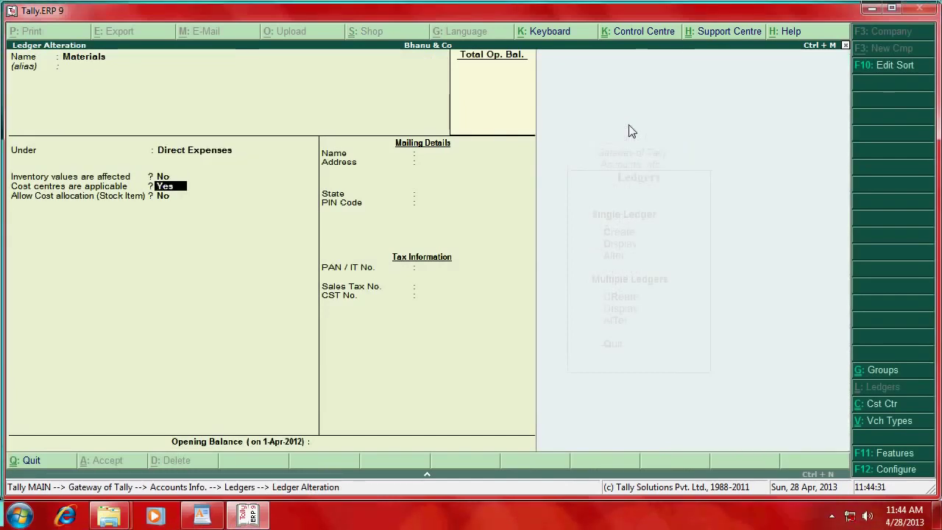
{"action": "key", "text": "Return"}
{"action": "key", "text": "Return"}
{"action": "key", "text": "Return"}
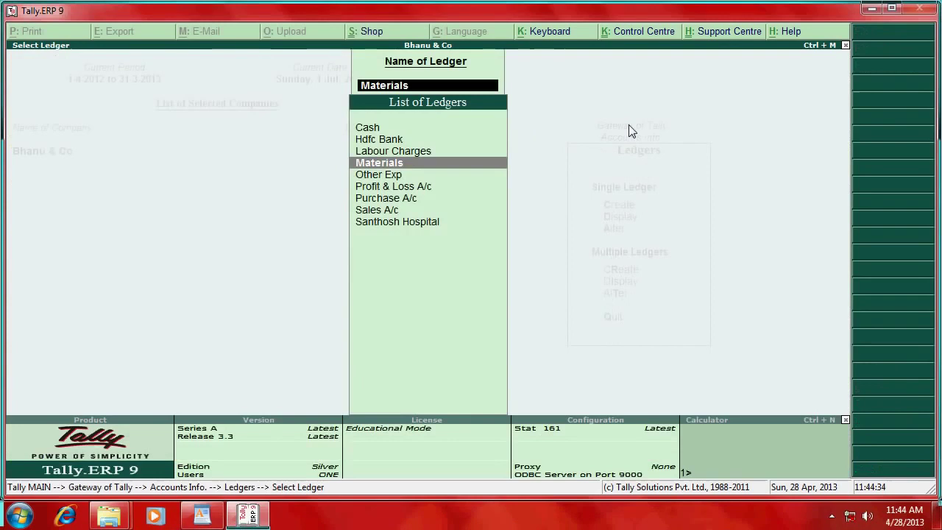
{"action": "key", "text": "Down"}
Review and save the Other Exp ledger with cost centres applicable.
{"action": "key", "text": "Return"}
{"action": "key", "text": "Return"}
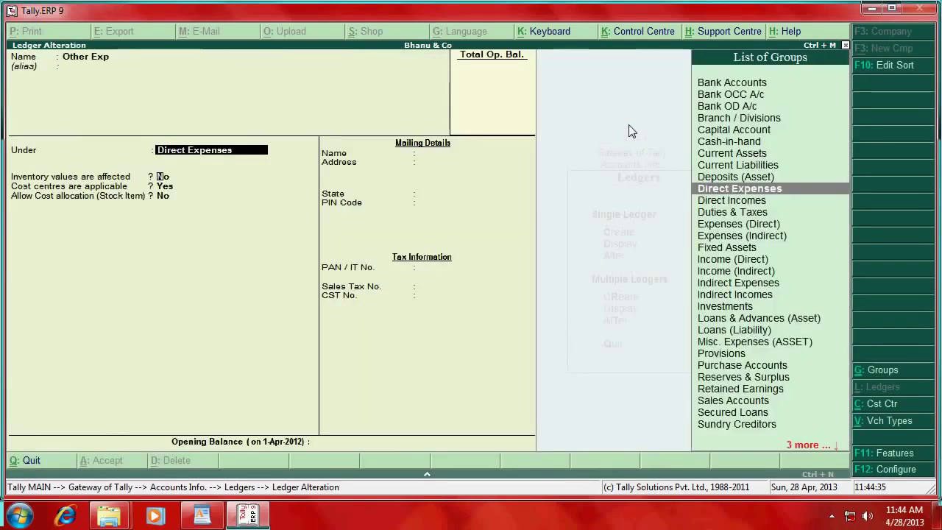
{"action": "key", "text": "Return"}
{"action": "key", "text": "Return"}
{"action": "key", "text": "Return"}
{"action": "key", "text": "Return"}
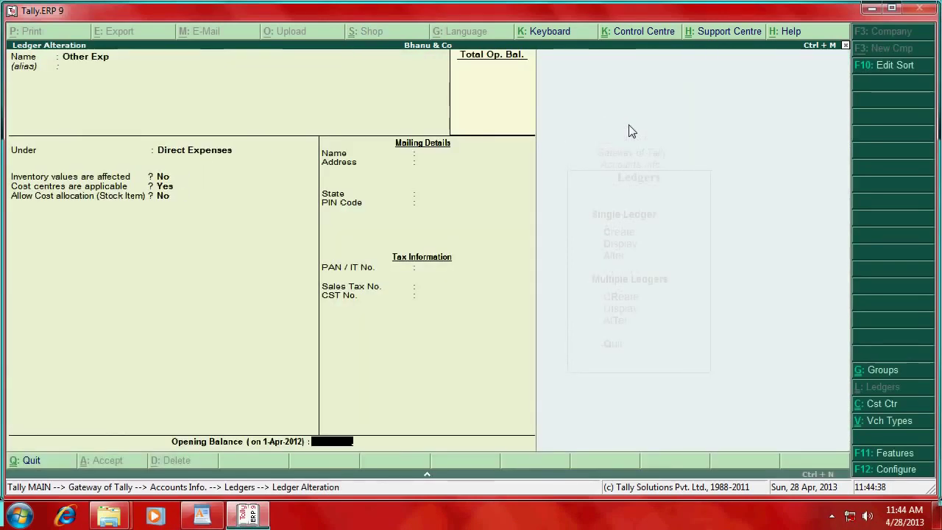
{"action": "key", "text": "Up"}
{"action": "key", "text": "Up"}
{"action": "key", "text": "Return"}
{"action": "key", "text": "Return"}
{"action": "key", "text": "Return"}
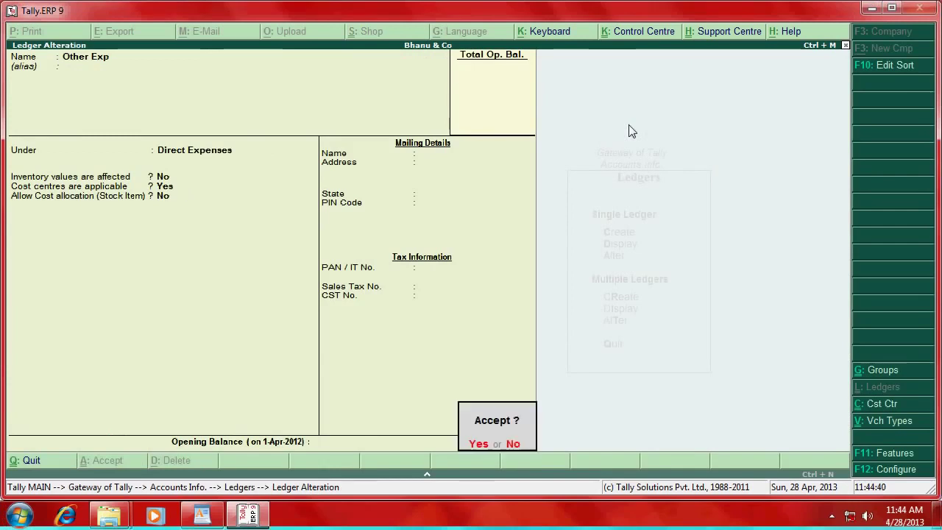
{"action": "key", "text": "Return"}
{"action": "key", "text": "Down"}
{"action": "key", "text": "Down"}
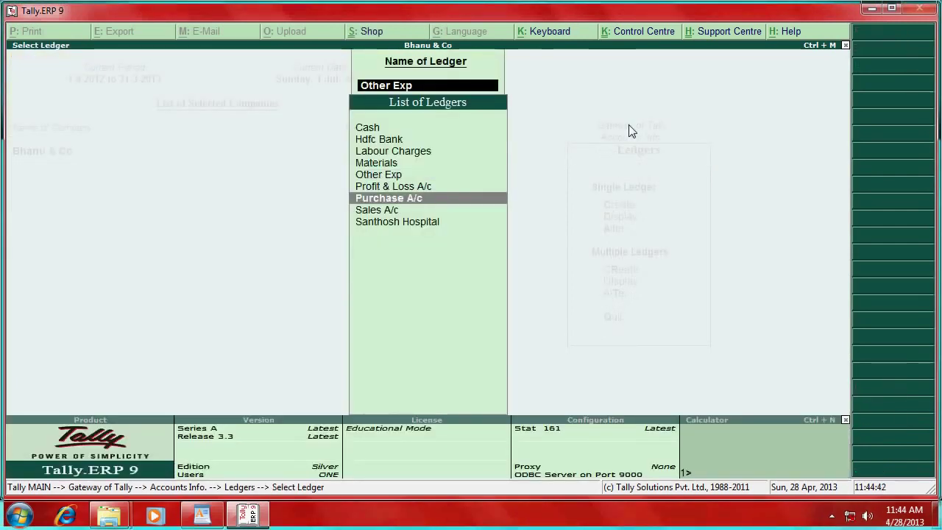
{"action": "key", "text": "Down"}
Keep Sales A/c under Sales Accounts with cost centres on, then exit the ledger.
{"action": "key", "text": "Return"}
{"action": "key", "text": "Return"}
{"action": "key", "text": "Return"}
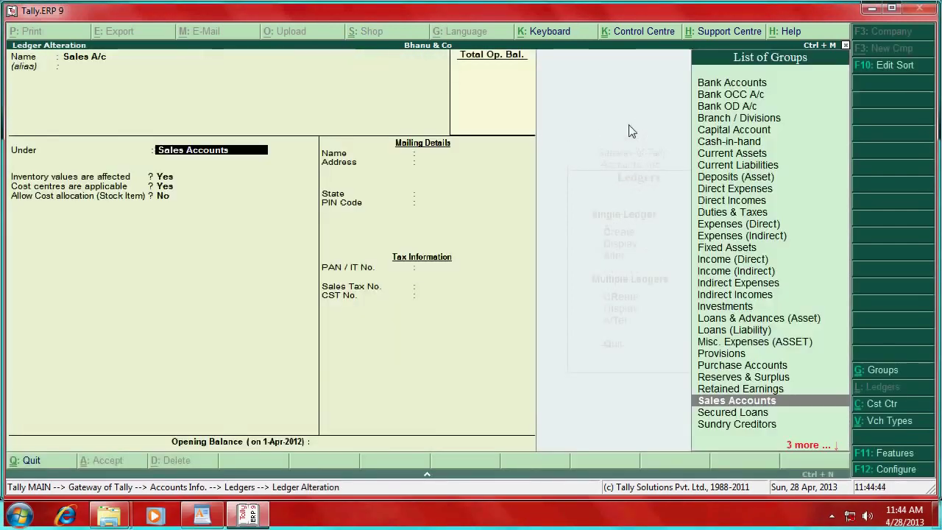
{"action": "key", "text": "Return"}
{"action": "key", "text": "Return"}
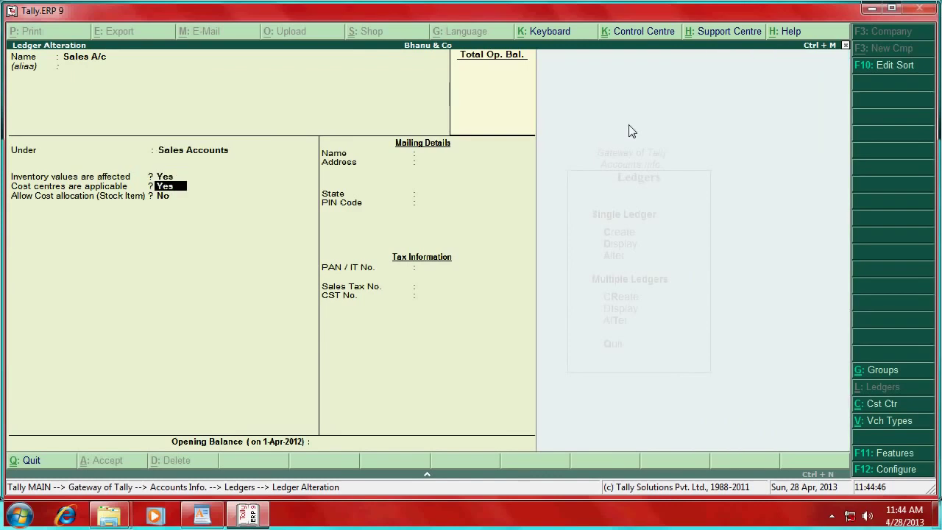
{"action": "key", "text": "Return"}
{"action": "key", "text": "Return"}
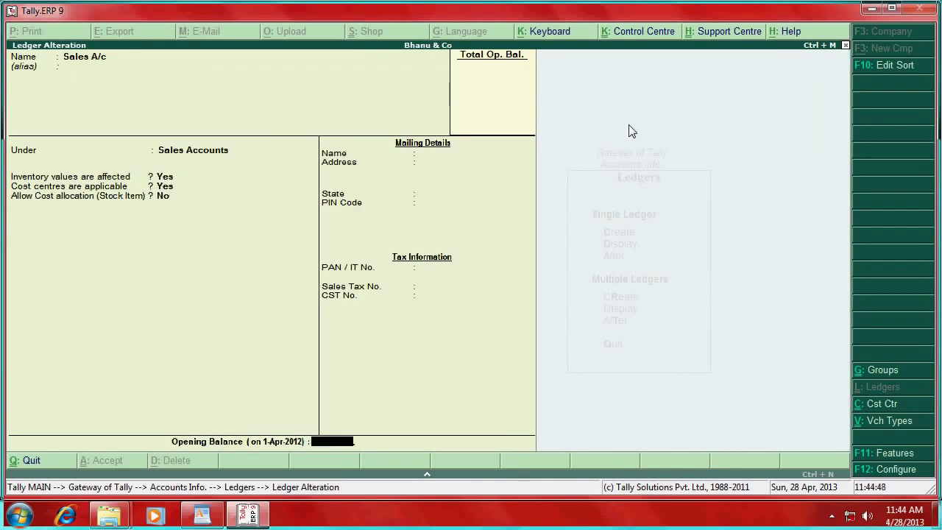
{"action": "key", "text": "Return"}
{"action": "key", "text": "Return"}
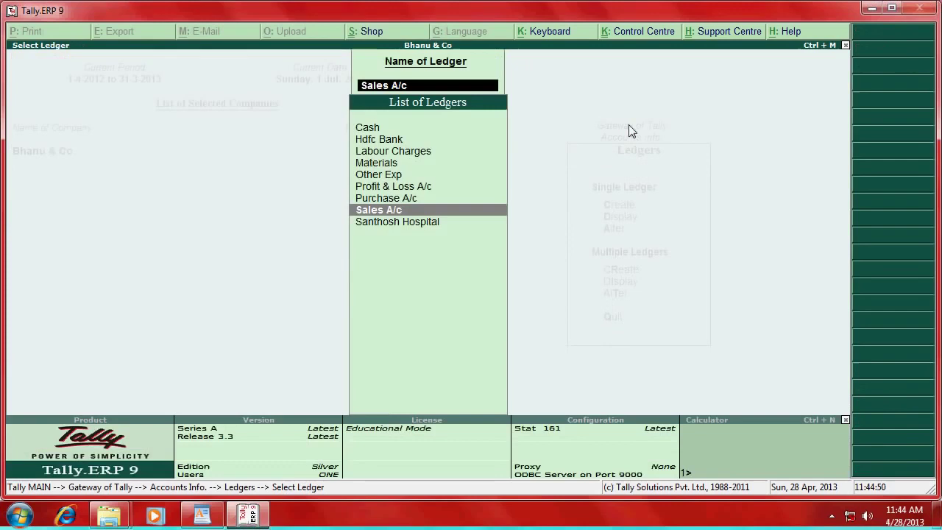
{"action": "key", "text": "Escape"}
Open the Materials payment voucher from the Day Book and compare it with WordPad's table.
{"action": "key", "text": "Escape"}
{"action": "key", "text": "Escape"}
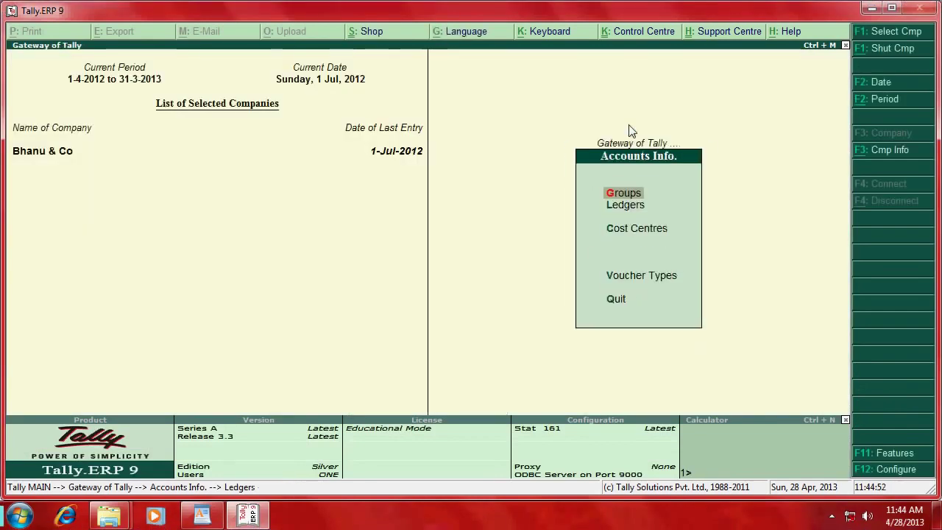
{"action": "key", "text": "Escape"}
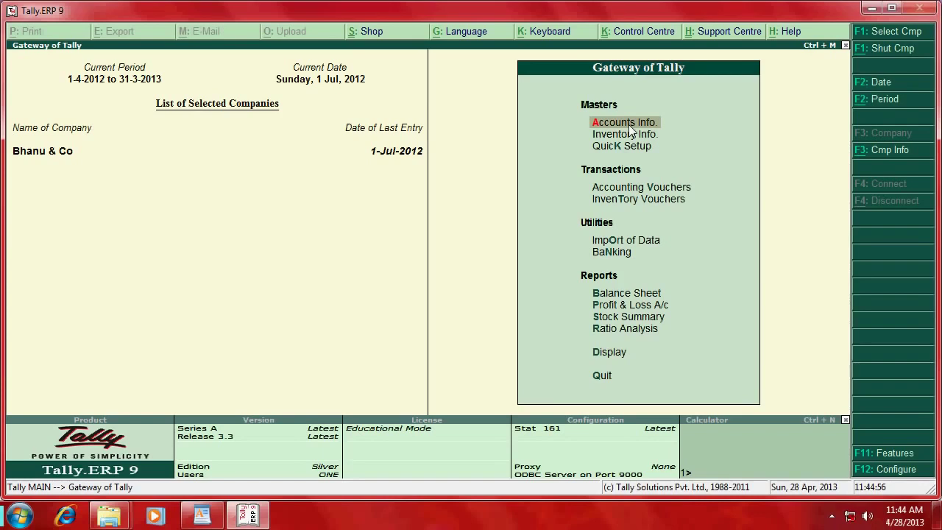
{"action": "key", "text": "d"}
{"action": "key", "text": "a"}
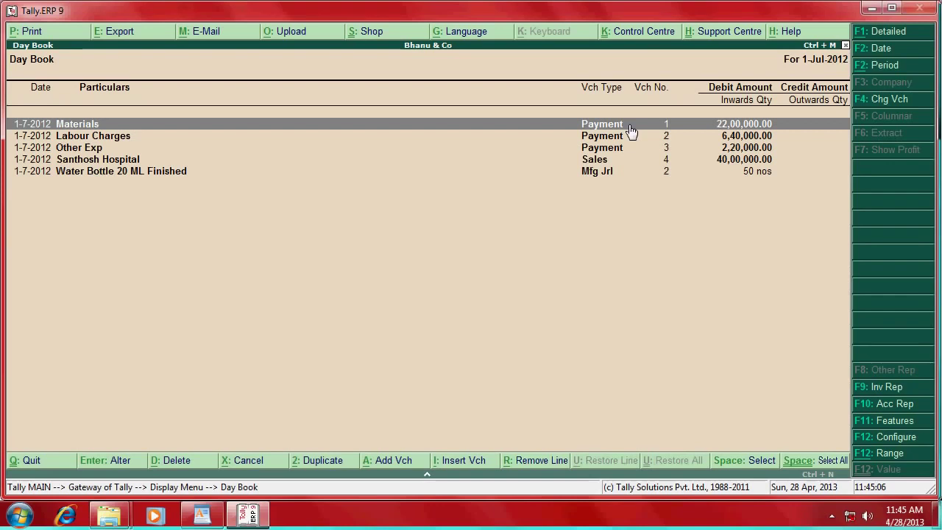
{"action": "key", "text": "Return"}
{"action": "key", "text": "alt+Tab"}
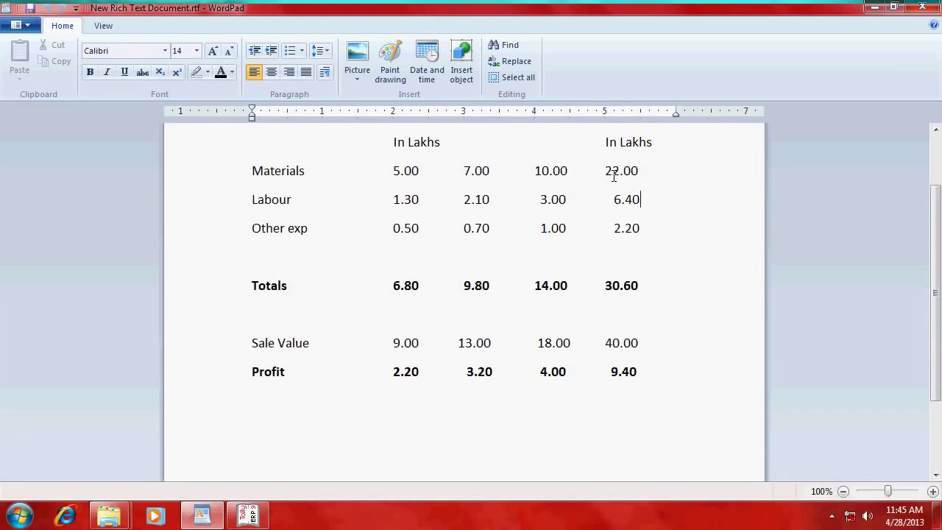
{"action": "key", "text": "alt+Tab"}
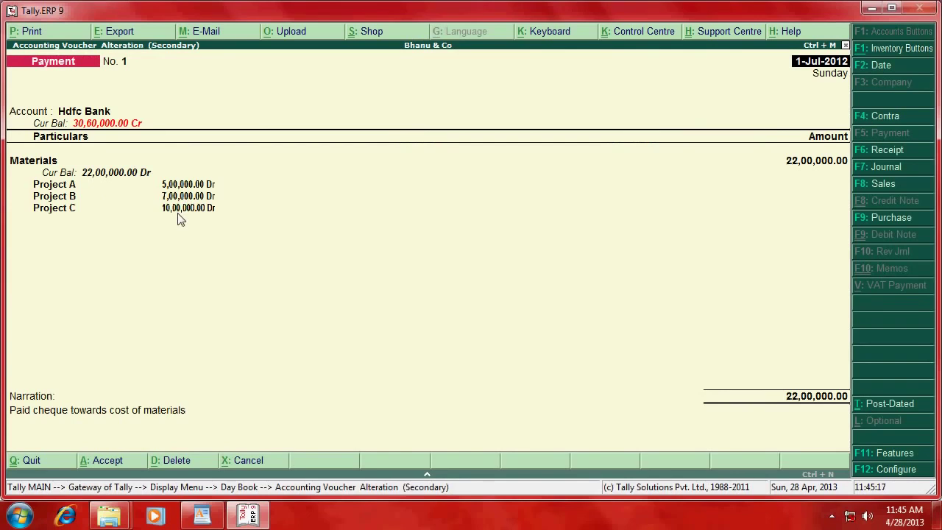
Re-allocate Materials 5, 7 and 10 lakh to Projects A, B, C and pass Hdfc Bank allocation.
{"action": "key", "text": "Return"}
{"action": "key", "text": "Return"}
{"action": "key", "text": "BackSpace"}
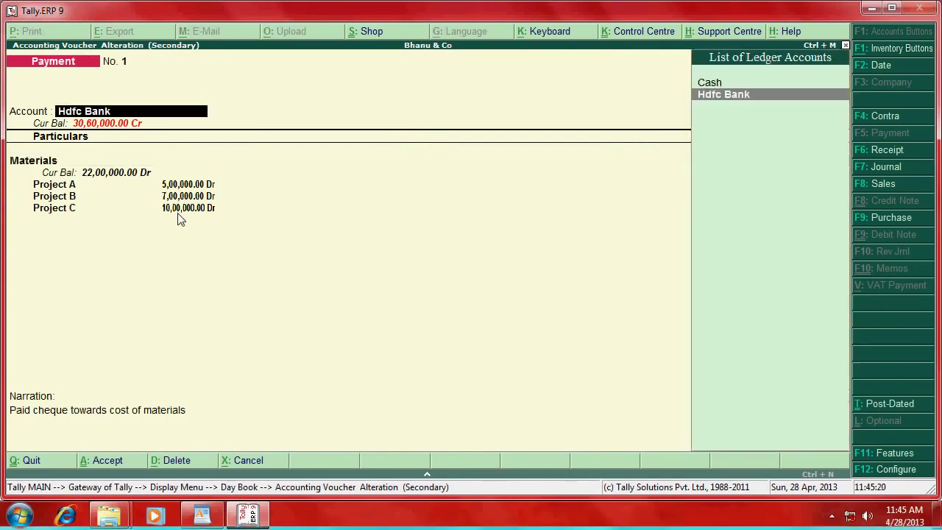
{"action": "key", "text": "Return"}
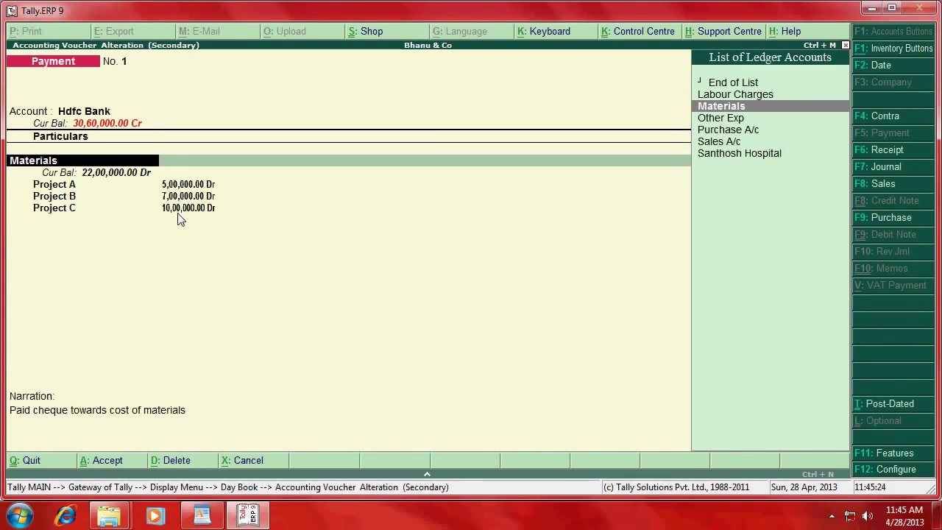
{"action": "key", "text": "Return"}
{"action": "key", "text": "Return"}
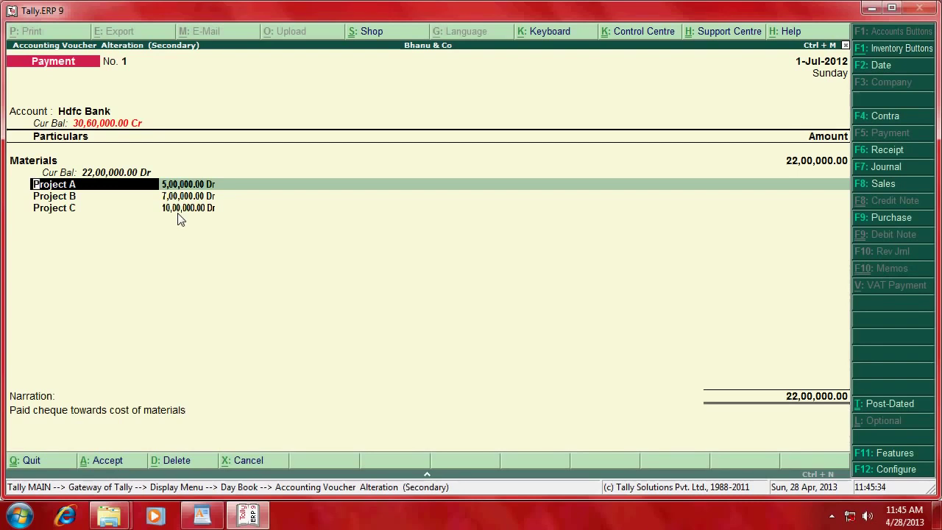
{"action": "type", "text": "Pro"}
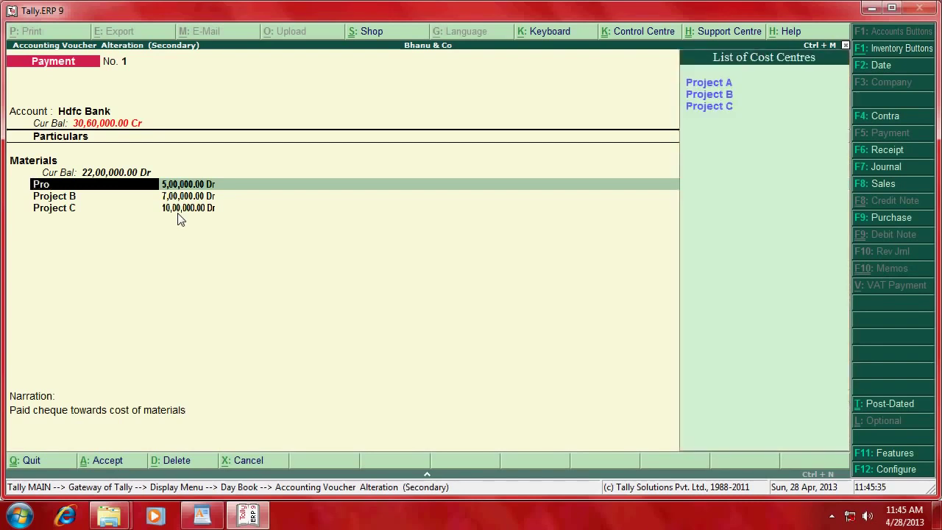
{"action": "key", "text": "Return"}
{"action": "key", "text": "Return"}
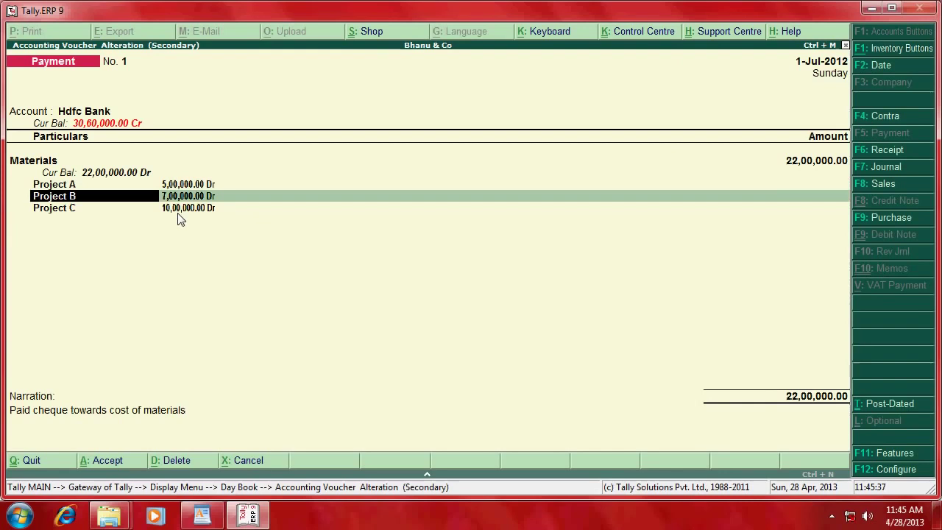
{"action": "key", "text": "Return"}
{"action": "key", "text": "Return"}
{"action": "key", "text": "Return"}
{"action": "key", "text": "Return"}
{"action": "key", "text": "Return"}
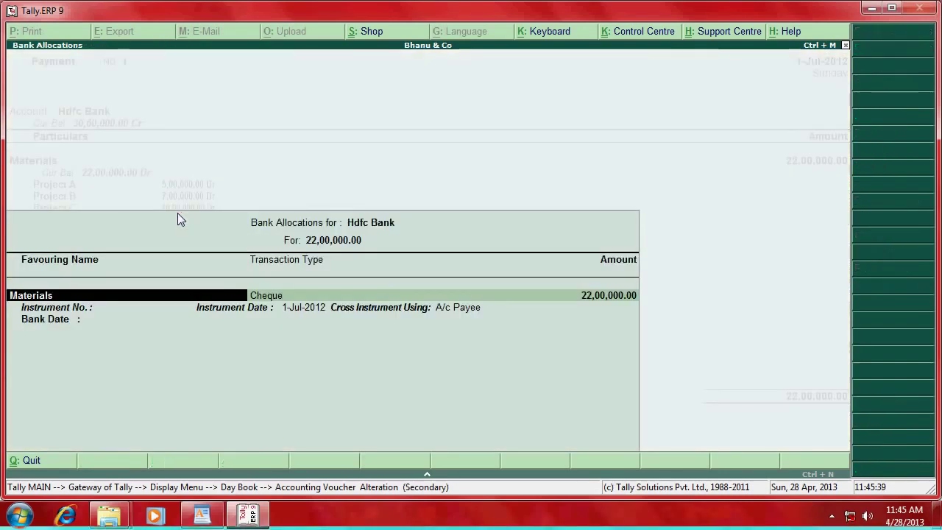
{"action": "key", "text": "Return"}
{"action": "key", "text": "Return"}
{"action": "key", "text": "Return"}
{"action": "key", "text": "Return"}
{"action": "key", "text": "Return"}
{"action": "key", "text": "Return"}
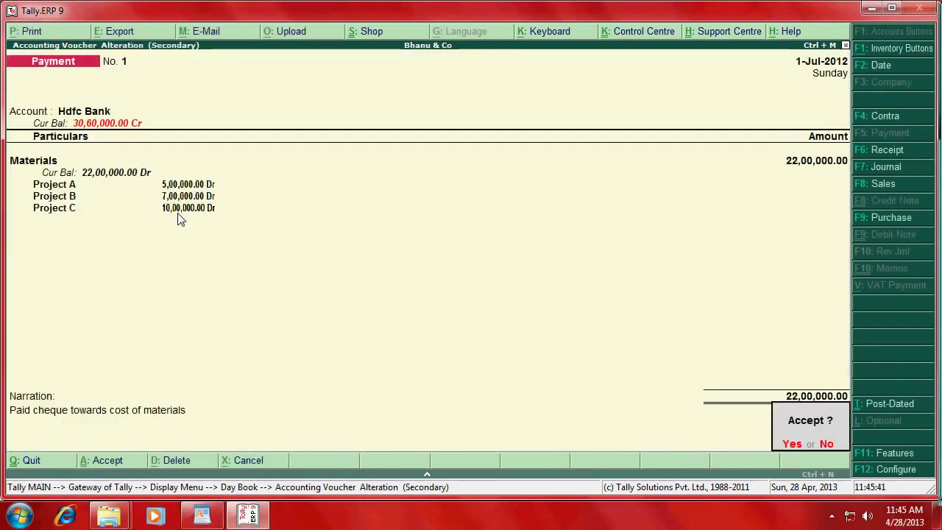
{"action": "key", "text": "Return"}
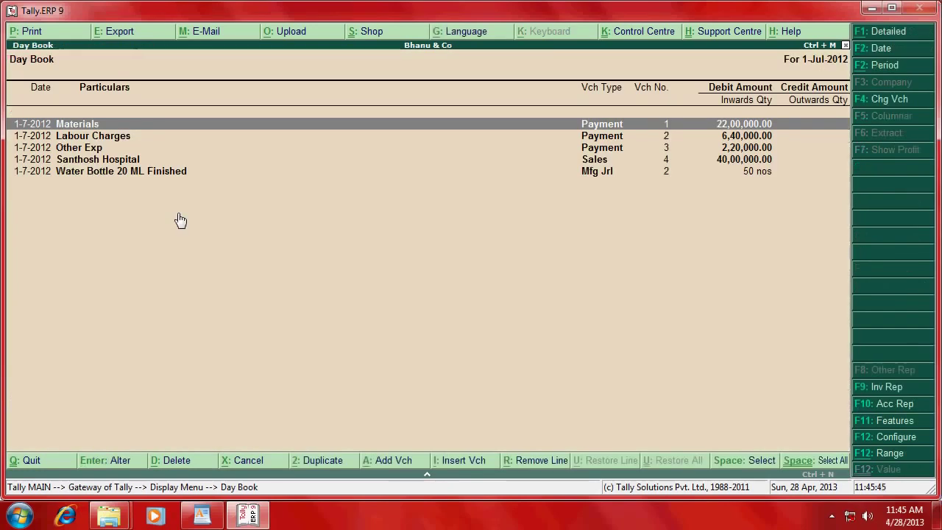
Compare Labour Charges voucher 2's 1.30, 2.10, 3.00 lakh split with WordPad, then close it.
{"action": "key", "text": "Down"}
{"action": "key", "text": "Return"}
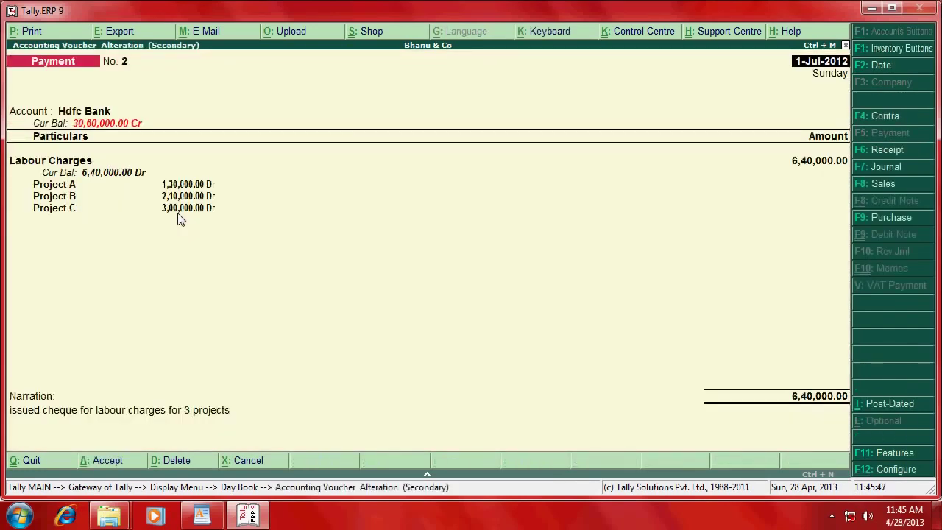
{"action": "key", "text": "alt+Tab"}
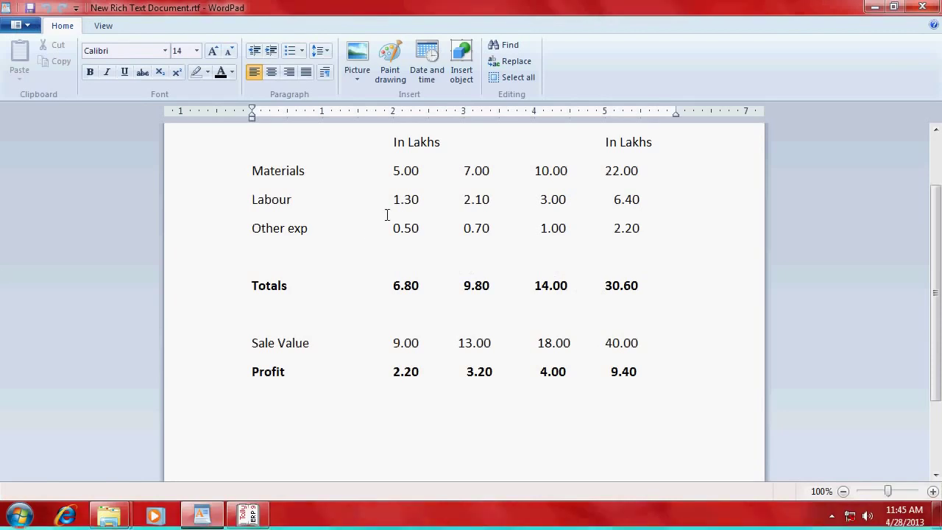
{"action": "key", "text": "alt+Tab"}
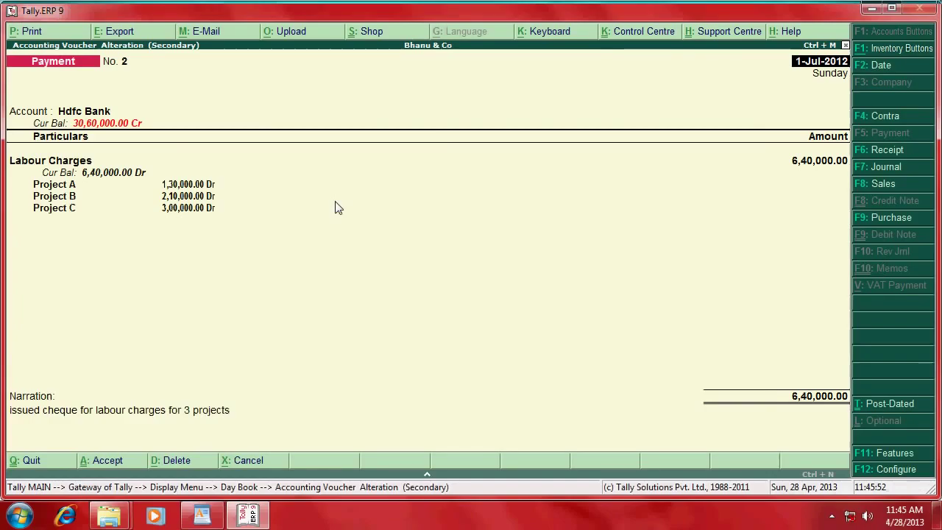
{"action": "key", "text": "alt+Tab"}
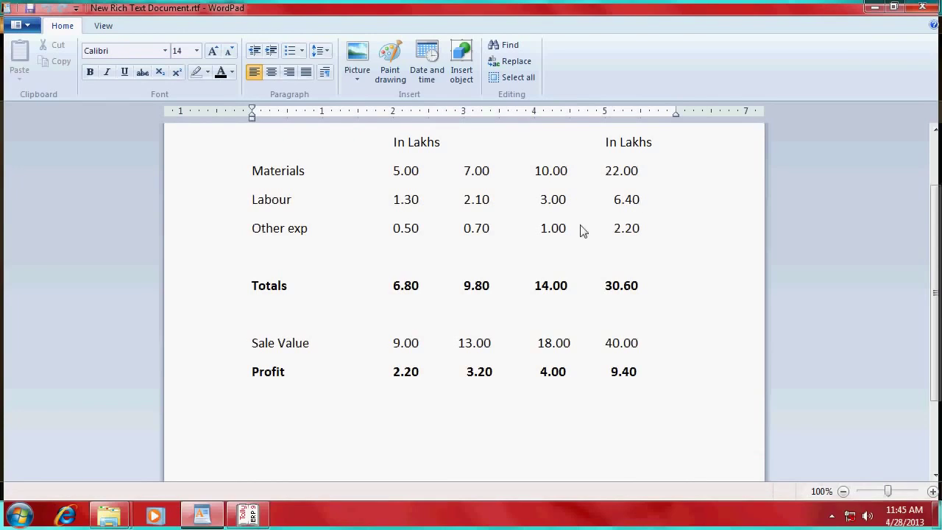
{"action": "key", "text": "alt+Tab"}
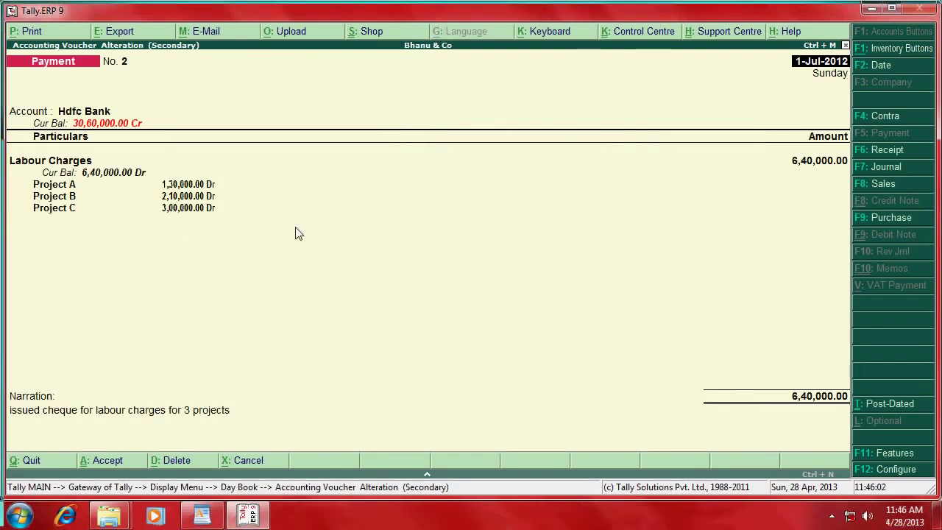
{"action": "key", "text": "Escape"}
Open the Other Exp payment voucher and compare it with WordPad's 2.20 lakh total.
{"action": "key", "text": "y"}
{"action": "key", "text": "Down"}
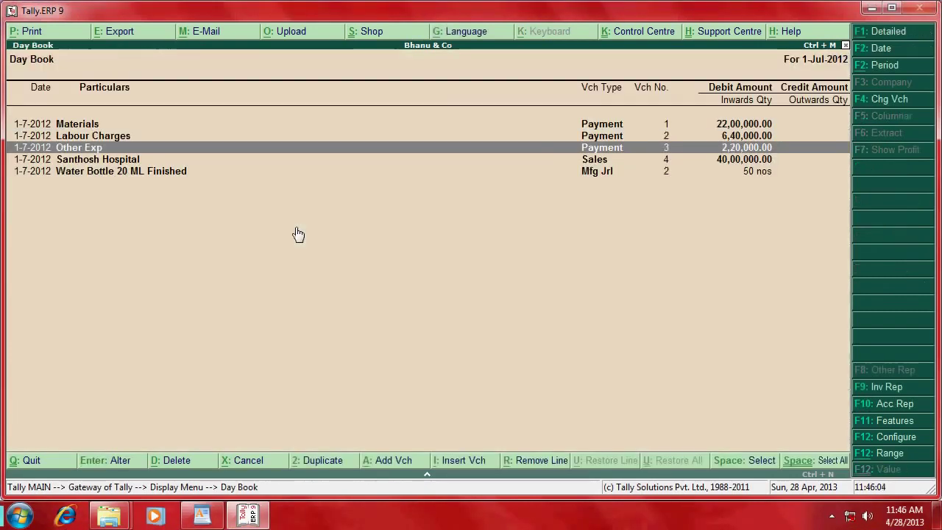
{"action": "key", "text": "Return"}
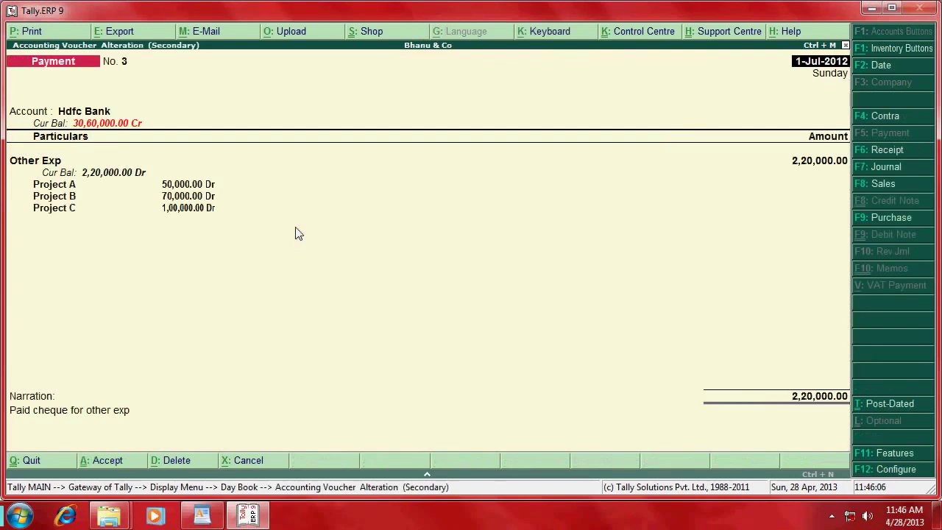
{"action": "key", "text": "alt+Tab"}
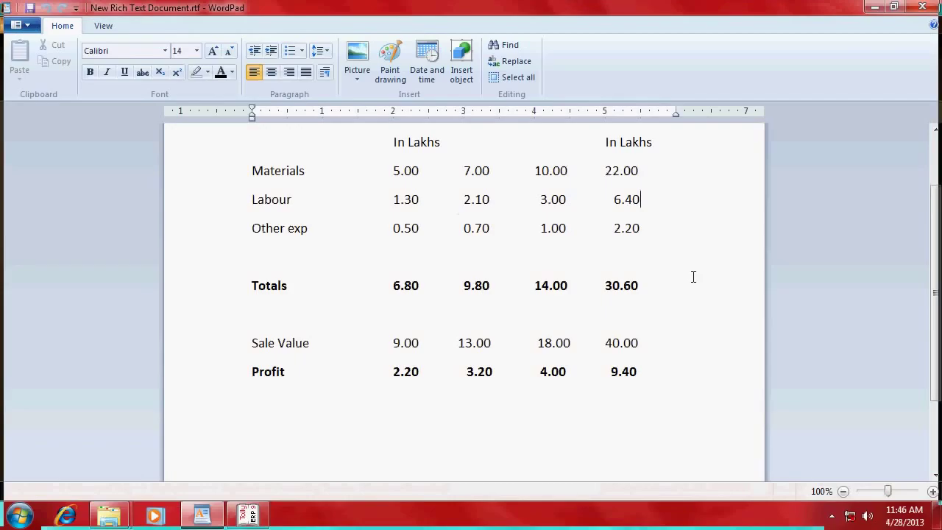
{"action": "left_click", "coordinate": [639, 232]}
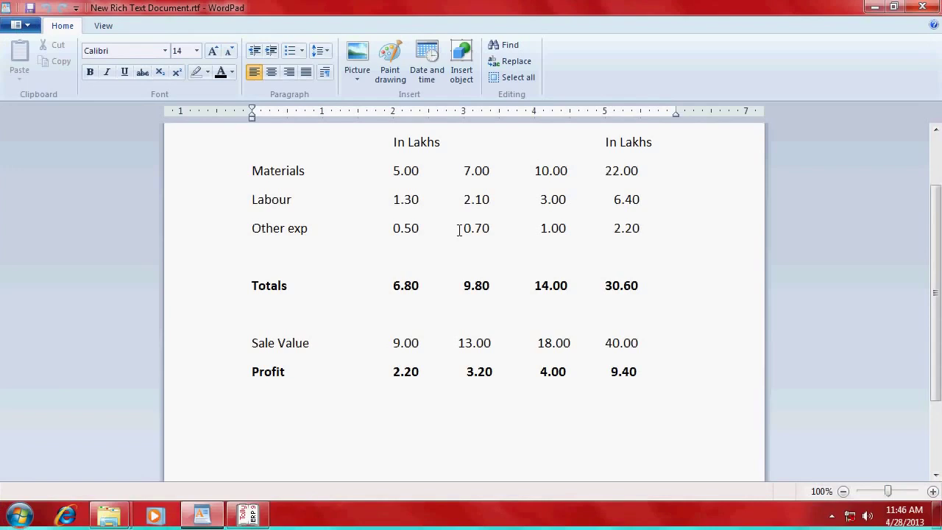
{"action": "scroll", "coordinate": [459, 231], "scroll_direction": "up", "scroll_amount": 3}
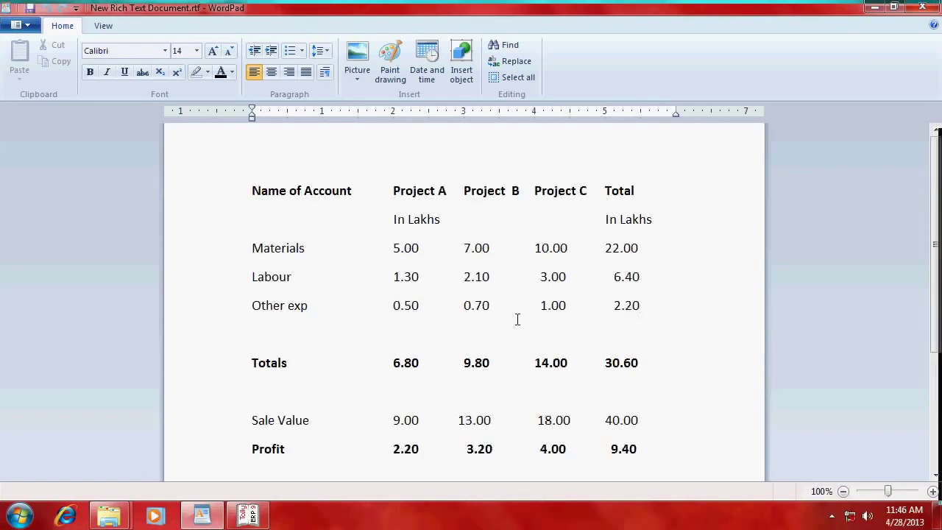
{"action": "key", "text": "alt+Tab"}
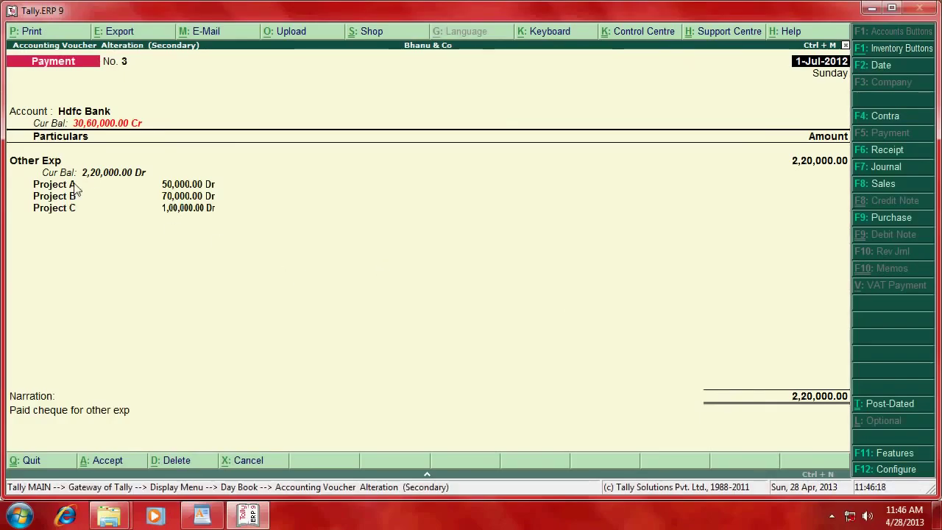
Confirm the 50,000, 70,000 and 1,00,000 split across Projects A–C and accept the voucher.
{"action": "left_click", "coordinate": [76, 186]}
{"action": "key", "text": "Return"}
{"action": "left_click", "coordinate": [77, 184]}
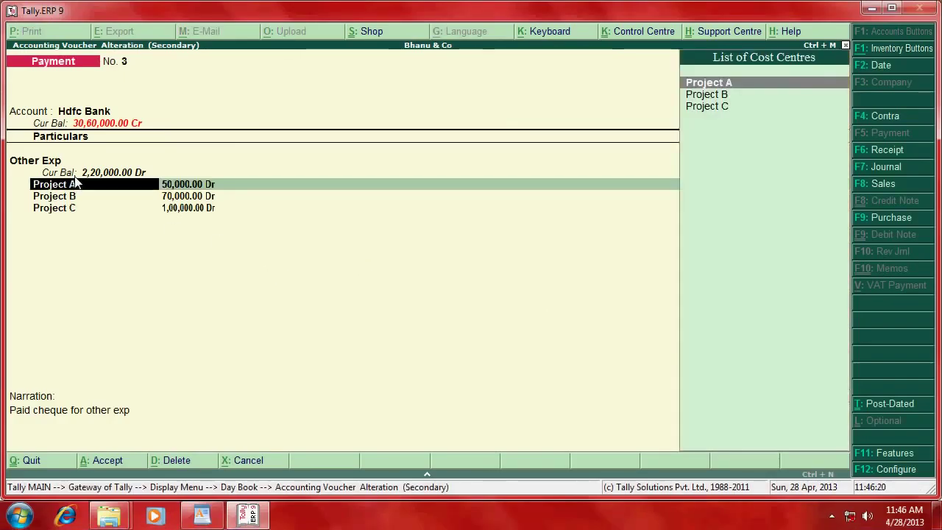
{"action": "key", "text": "Return"}
{"action": "key", "text": "Return"}
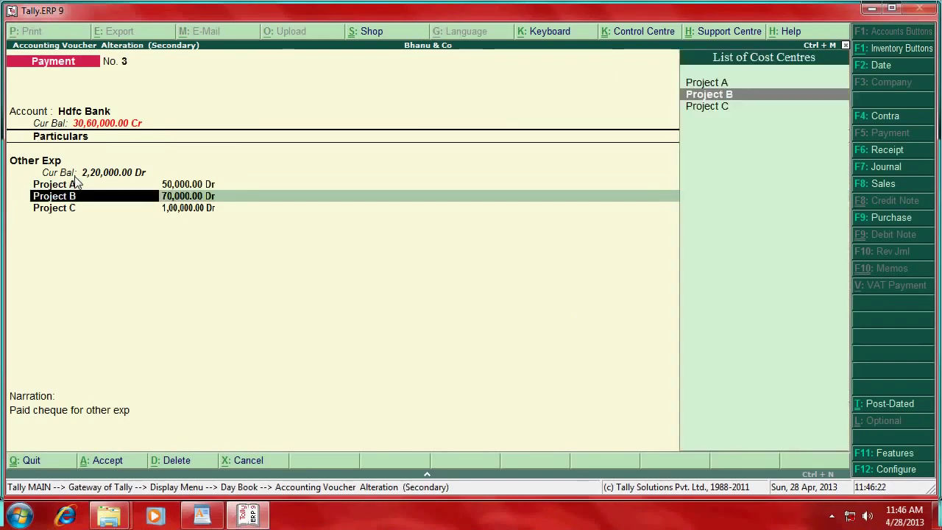
{"action": "key", "text": "Return"}
{"action": "key", "text": "Return"}
{"action": "key", "text": "Return"}
{"action": "key", "text": "Return"}
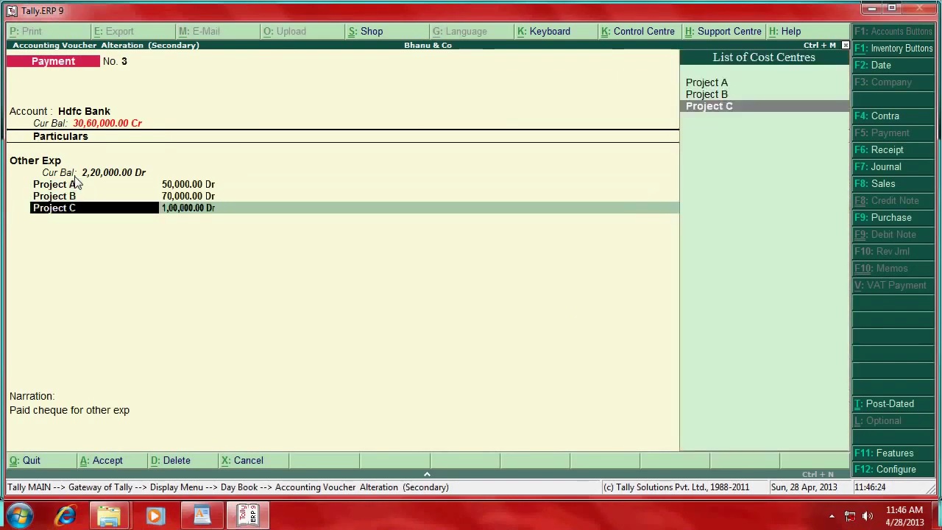
{"action": "key", "text": "Return"}
{"action": "key", "text": "Return"}
{"action": "key", "text": "Return"}
{"action": "key", "text": "Return"}
{"action": "key", "text": "Return"}
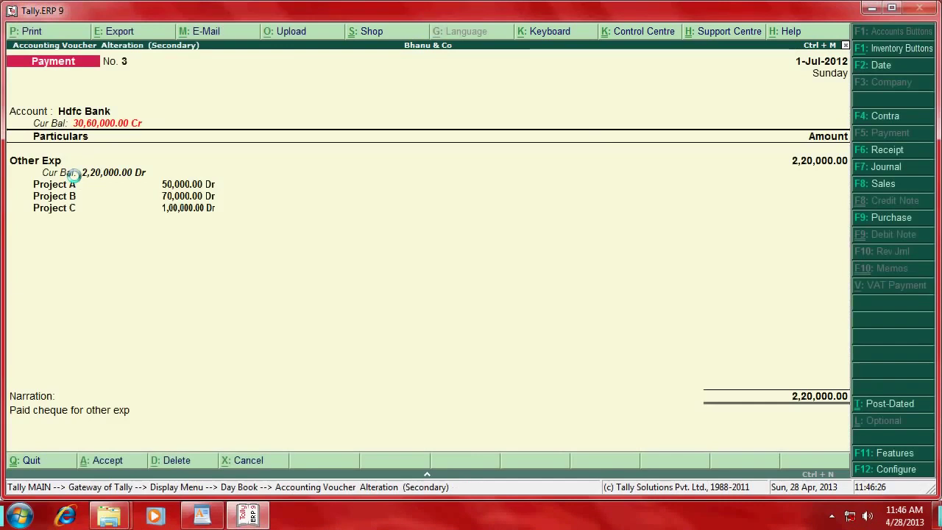
{"action": "key", "text": "Return"}
Open the Santhosh Hospital sales voucher and compare its 9, 13 and 18 lakh split with WordPad.
{"action": "key", "text": "Down"}
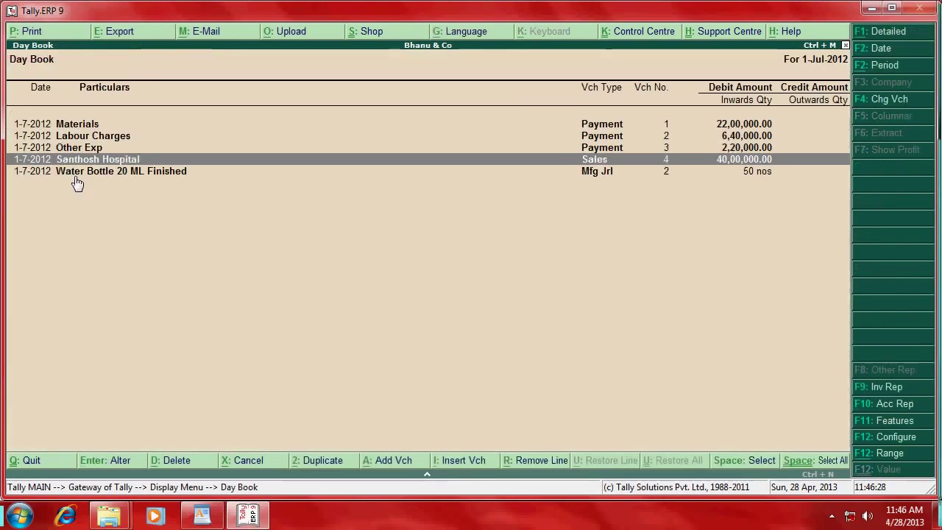
{"action": "key", "text": "Return"}
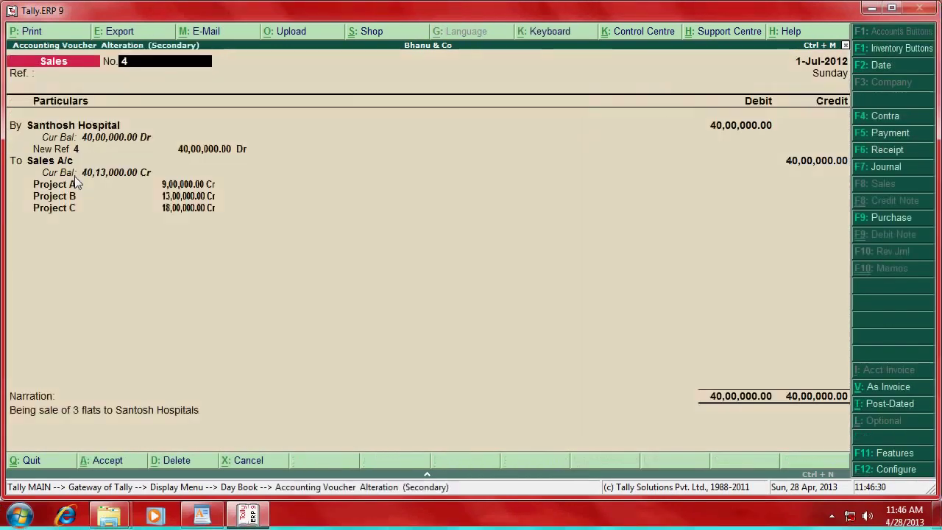
{"action": "key", "text": "alt+Tab"}
{"action": "scroll", "coordinate": [331, 390], "scroll_direction": "down", "scroll_amount": 3}
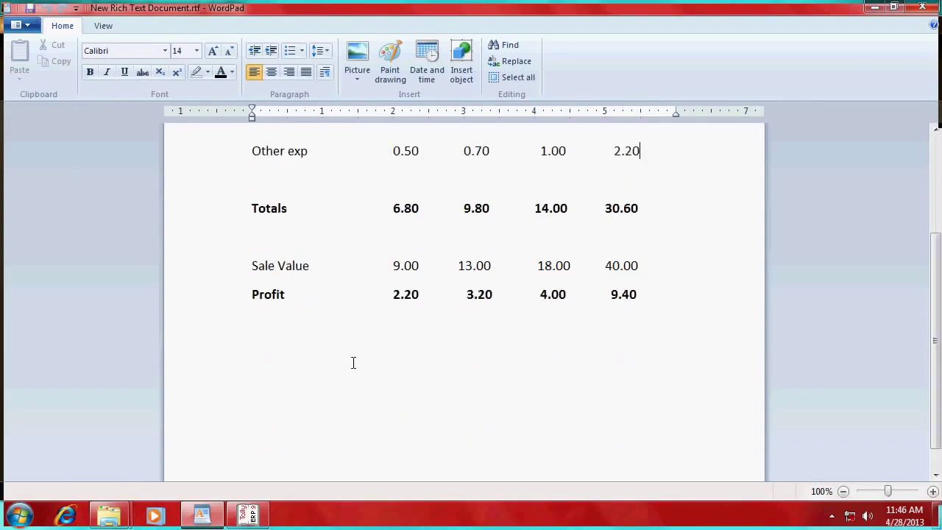
{"action": "scroll", "coordinate": [354, 346], "scroll_direction": "up", "scroll_amount": 3}
{"action": "scroll", "coordinate": [353, 336], "scroll_direction": "down", "scroll_amount": 3}
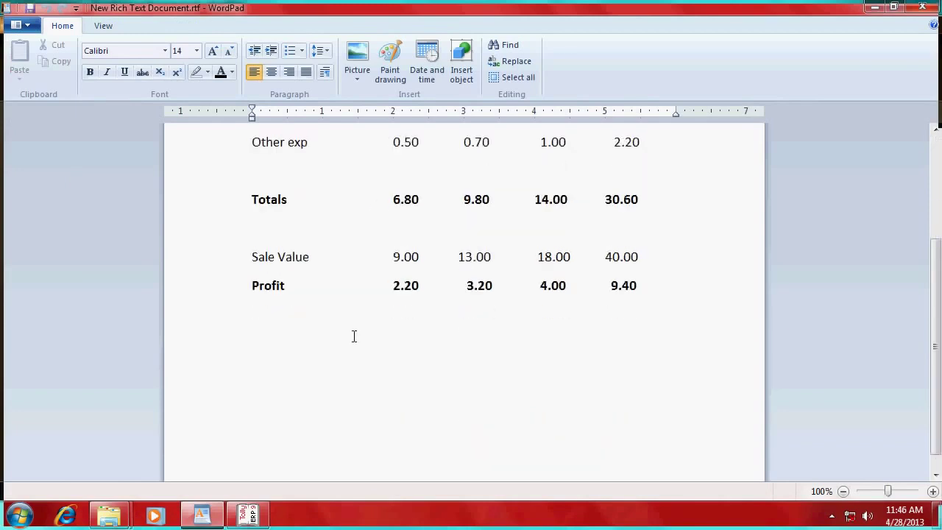
{"action": "scroll", "coordinate": [354, 337], "scroll_direction": "up", "scroll_amount": 3}
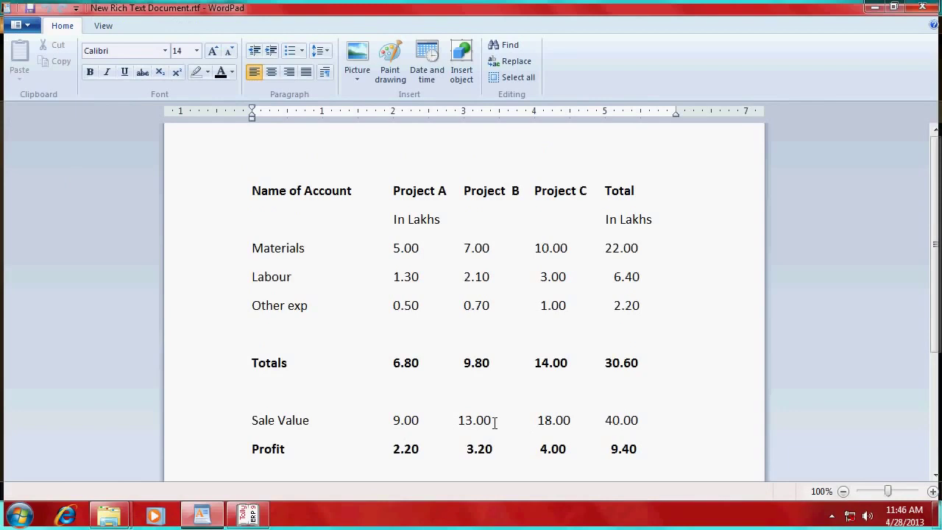
Recheck the sale values in WordPad, then close the voucher back to the Day Book.
{"action": "key", "text": "alt+Tab"}
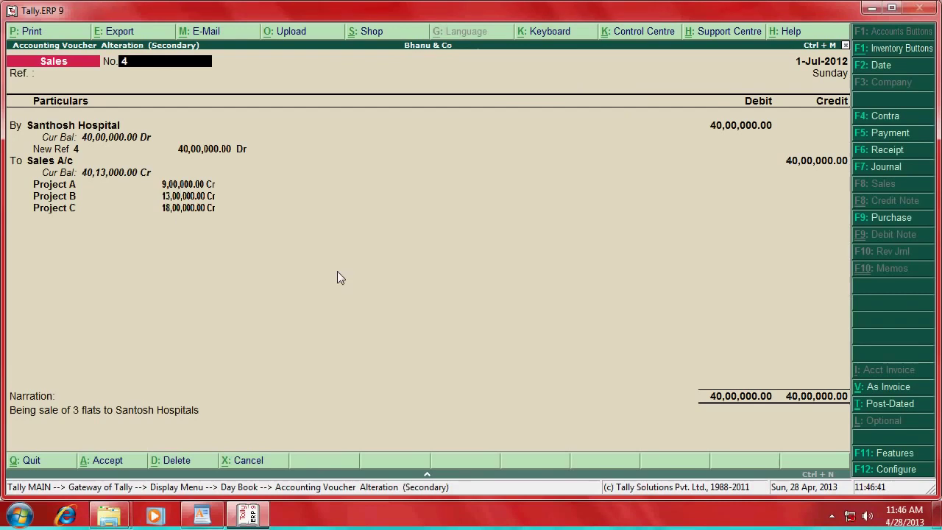
{"action": "key", "text": "alt+Tab"}
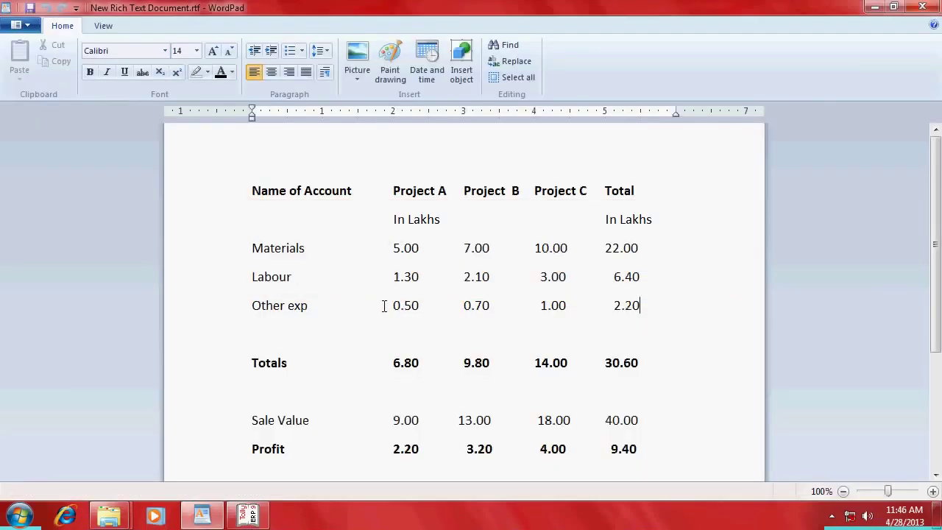
{"action": "key", "text": "alt+Tab"}
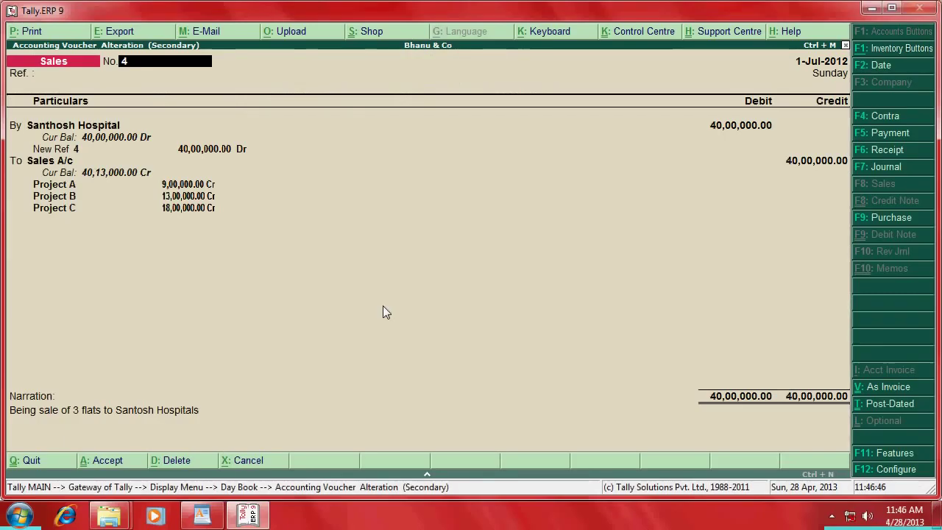
{"action": "key", "text": "Escape"}
Leave the Day Book and go to the Display reports list.
{"action": "key", "text": "Escape"}
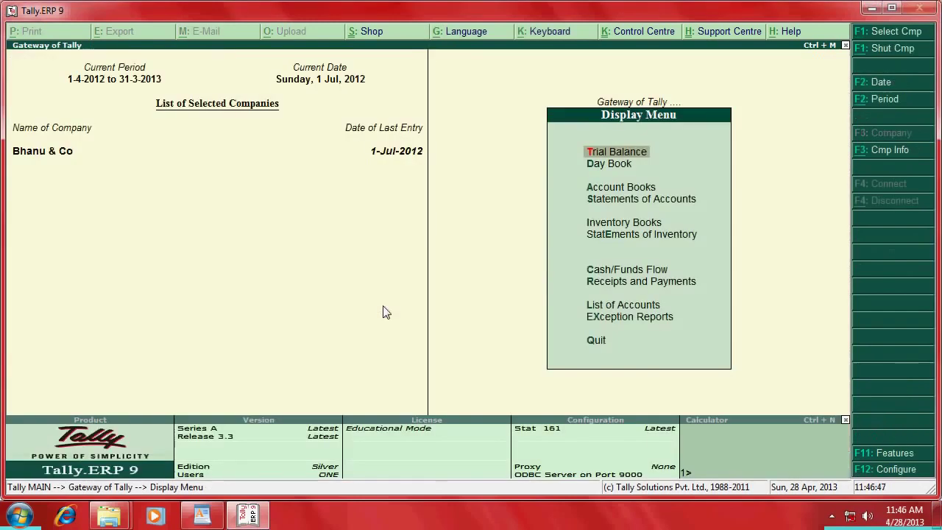
{"action": "key", "text": "Escape"}
{"action": "key", "text": "Down"}
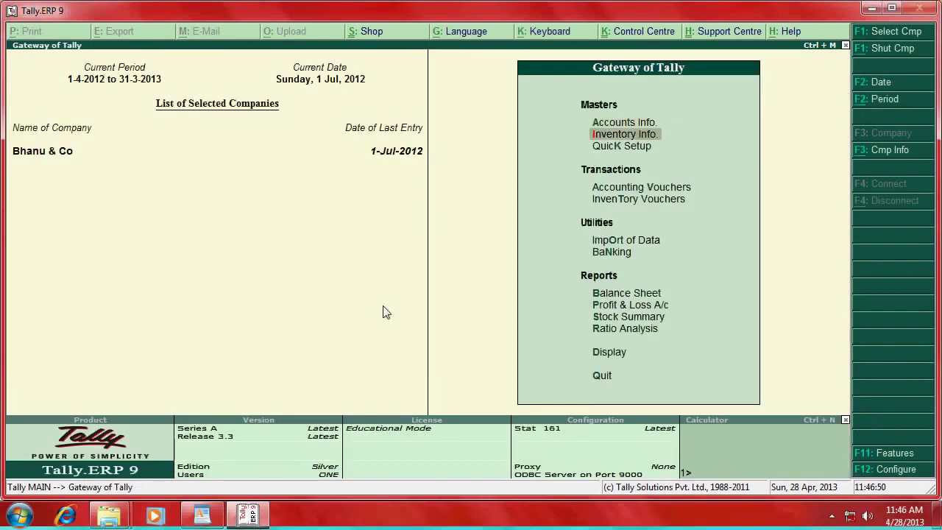
{"action": "key", "text": "Down"}
{"action": "key", "text": "Down"}
{"action": "key", "text": "Down"}
{"action": "key", "text": "Down"}
{"action": "key", "text": "Down"}
{"action": "key", "text": "Down"}
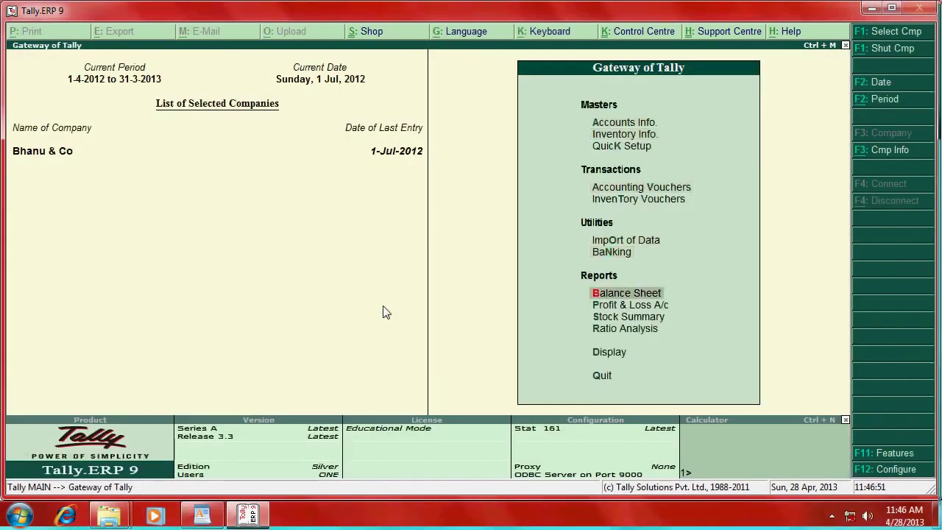
{"action": "key", "text": "Down"}
Open the Cost Centres Category Summary showing Projects A, B and C at 2.20, 3.20 and 4.00 lakh.
{"action": "key", "text": "Down"}
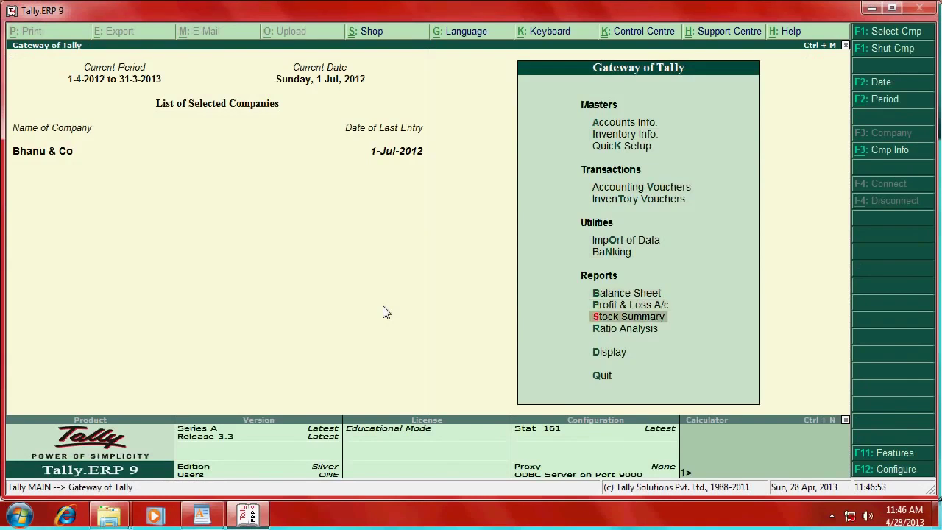
{"action": "key", "text": "Down"}
{"action": "key", "text": "Down"}
{"action": "key", "text": "Return"}
{"action": "key", "text": "Down"}
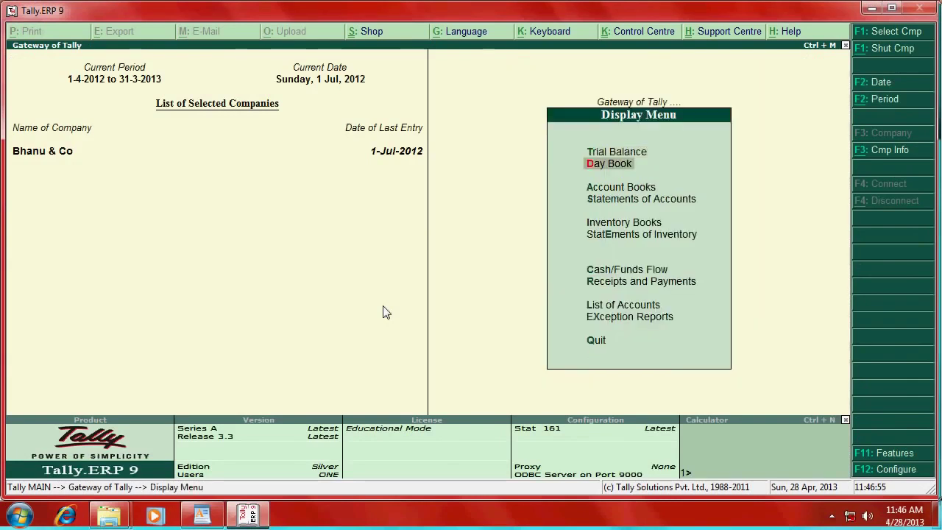
{"action": "key", "text": "Down"}
{"action": "key", "text": "Down"}
{"action": "key", "text": "Up"}
{"action": "key", "text": "Down"}
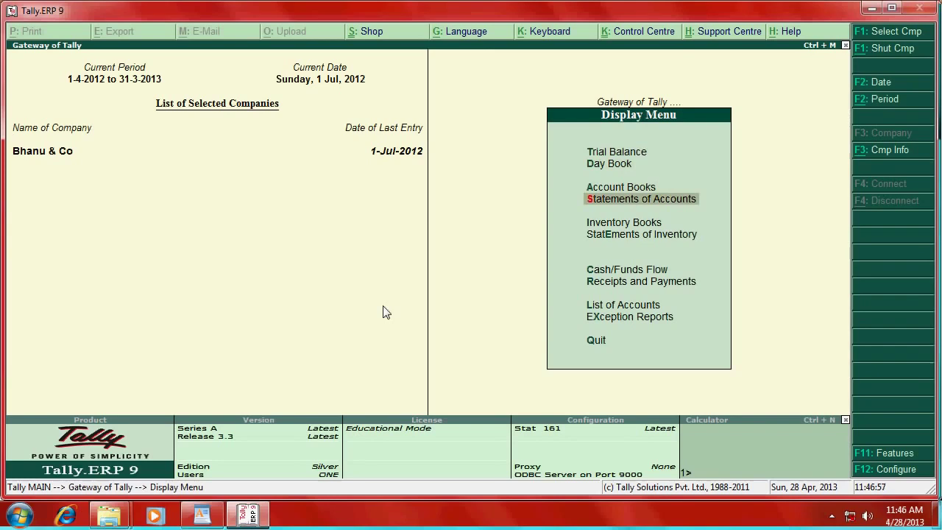
{"action": "key", "text": "Return"}
{"action": "key", "text": "Down"}
{"action": "key", "text": "Return"}
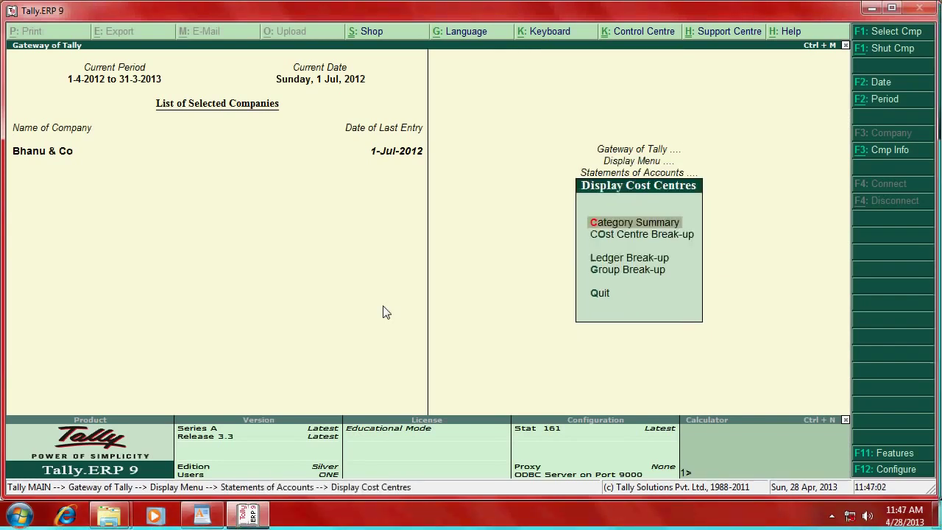
{"action": "key", "text": "Down"}
{"action": "key", "text": "c"}
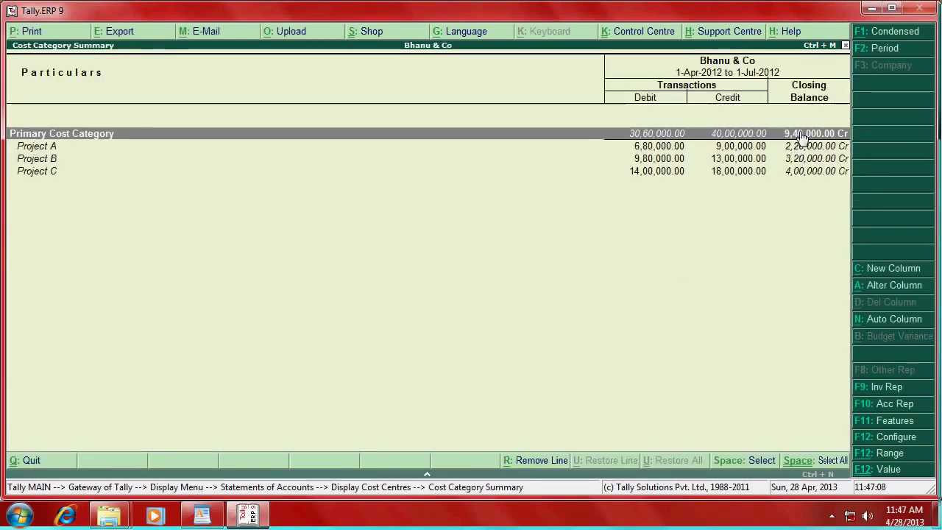
Review the WordPad profit table alongside the cost category summary.
{"action": "key", "text": "alt+Tab"}
{"action": "scroll", "coordinate": [642, 393], "scroll_direction": "down", "scroll_amount": 1}
{"action": "scroll", "coordinate": [640, 390], "scroll_direction": "down", "scroll_amount": 1}
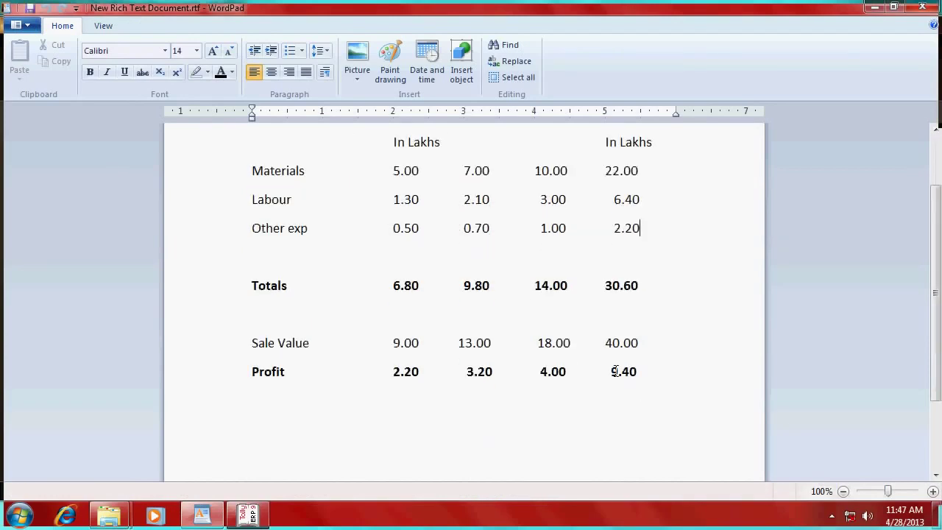
{"action": "scroll", "coordinate": [631, 366], "scroll_direction": "up", "scroll_amount": 2}
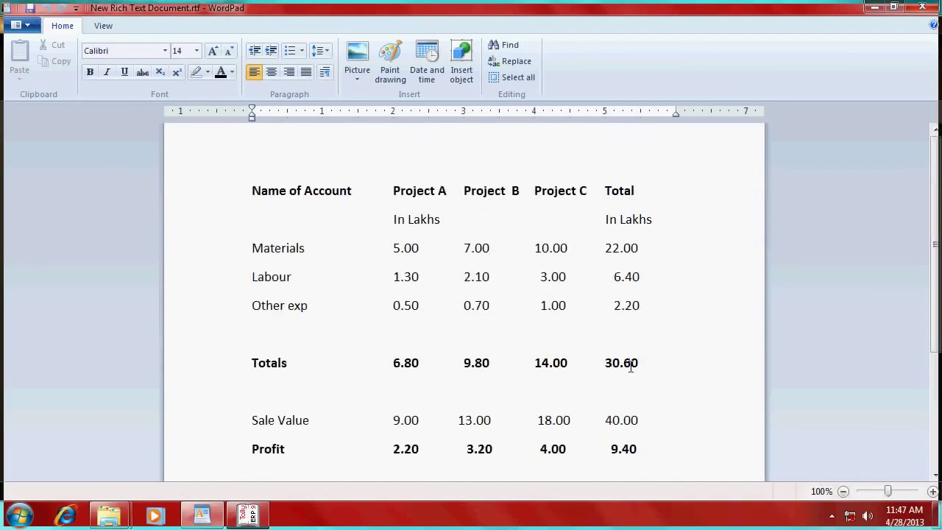
{"action": "scroll", "coordinate": [631, 366], "scroll_direction": "down", "scroll_amount": 2}
{"action": "scroll", "coordinate": [584, 374], "scroll_direction": "up", "scroll_amount": 2}
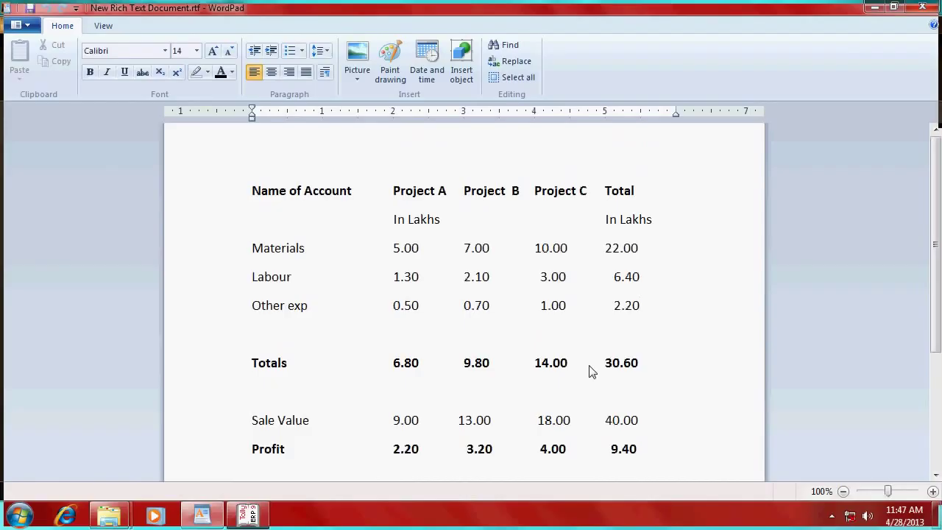
{"action": "key", "text": "alt+Tab"}
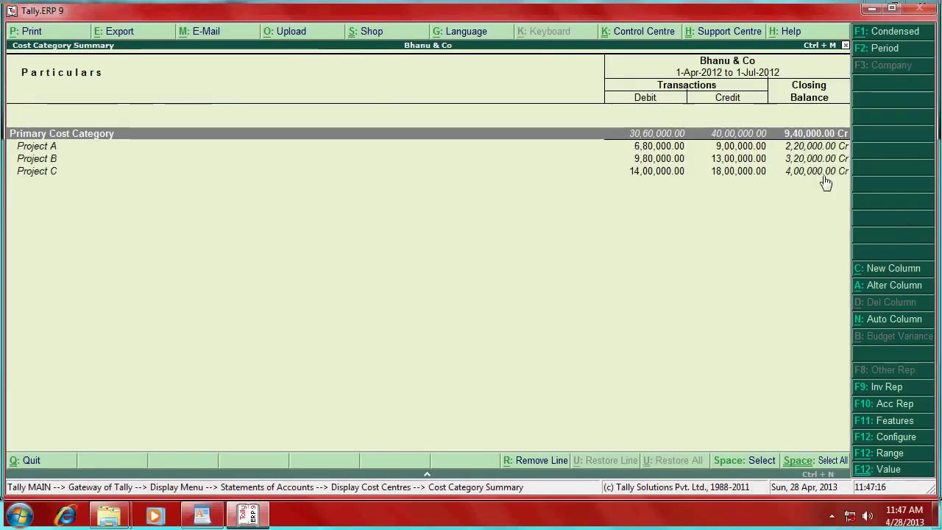
Compare Project C, B and A balances with WordPad, then drill into Project A's July vouchers.
{"action": "key", "text": "Down"}
{"action": "key", "text": "Down"}
{"action": "key", "text": "Down"}
{"action": "key", "text": "alt+Tab"}
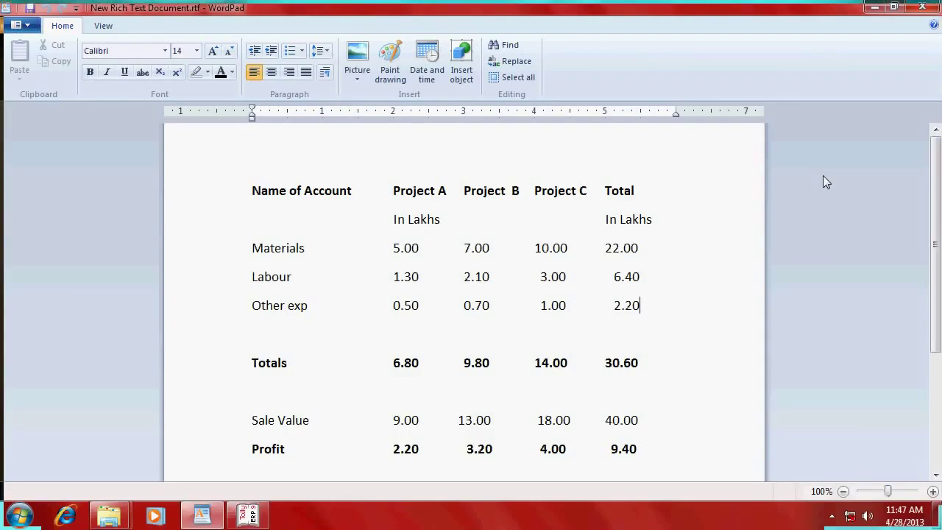
{"action": "key", "text": "alt+Tab"}
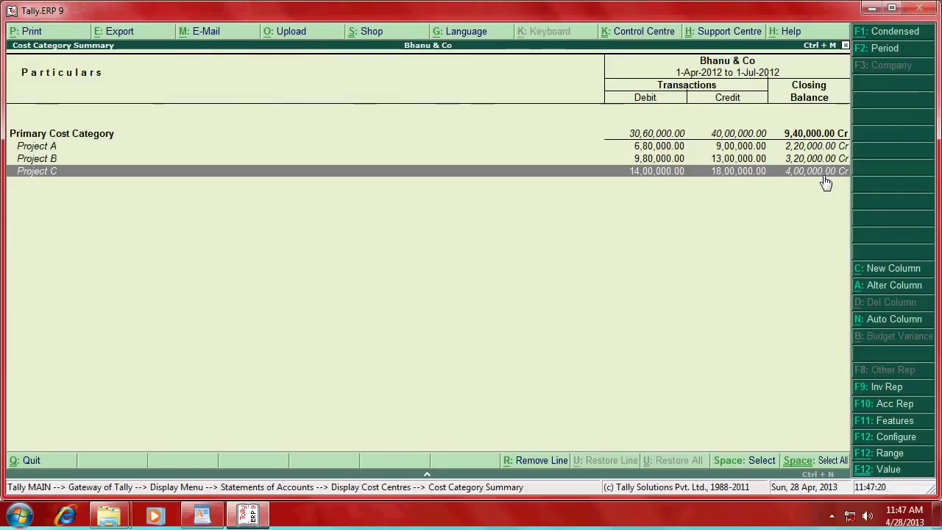
{"action": "key", "text": "Up"}
{"action": "key", "text": "Up"}
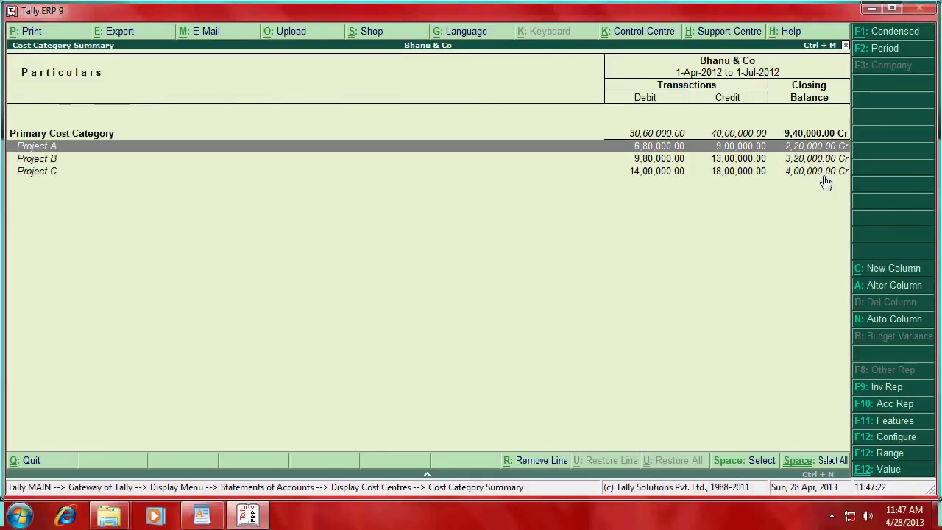
{"action": "key", "text": "alt+Tab"}
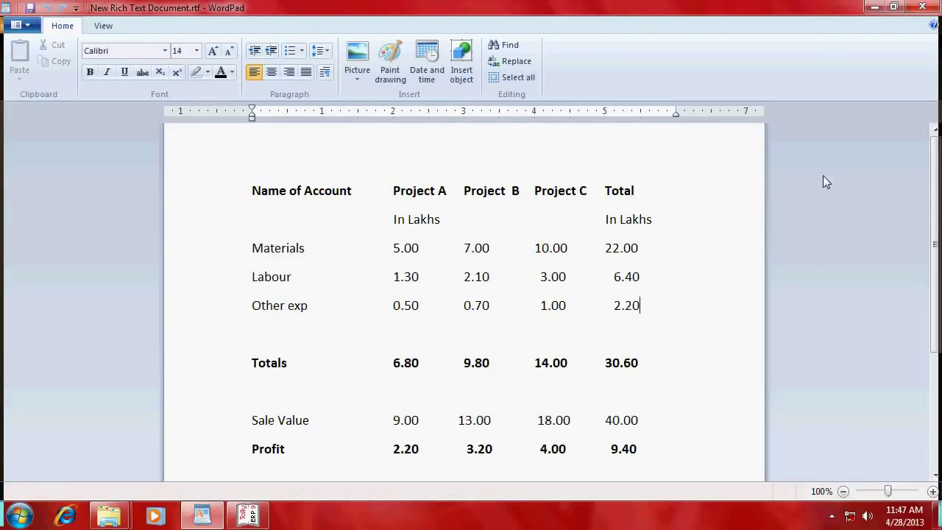
{"action": "key", "text": "alt+Tab"}
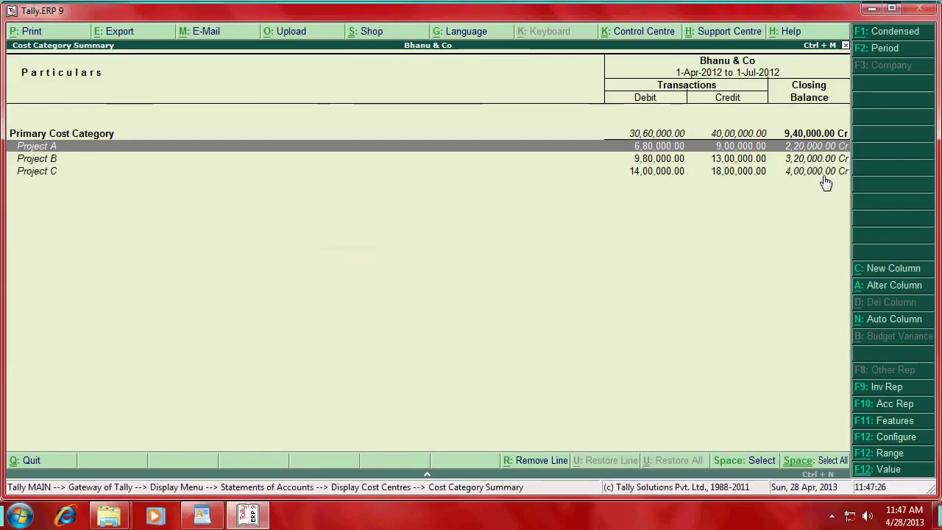
{"action": "key", "text": "Return"}
{"action": "key", "text": "Return"}
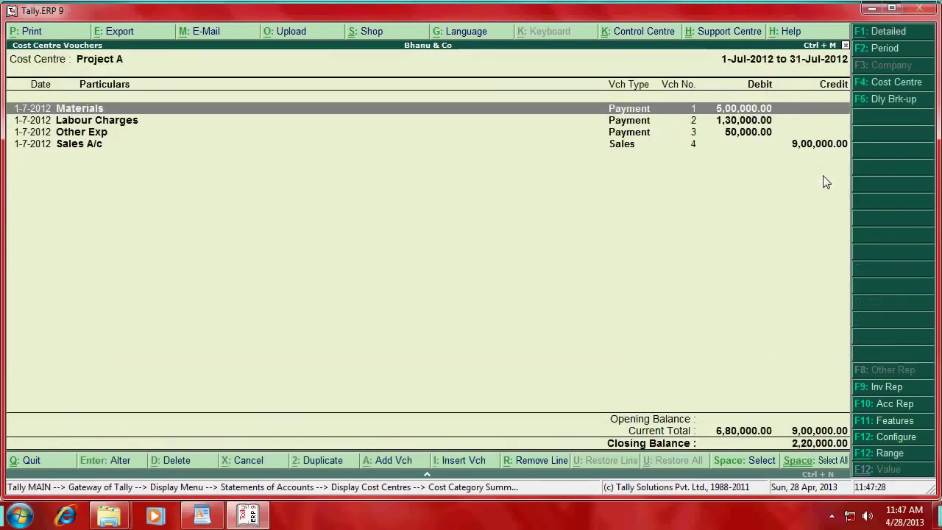
Check Project A's vouchers against WordPad's 6.80 lakh cost, 9.00 lakh sale and 2.20 lakh profit.
{"action": "key", "text": "Down"}
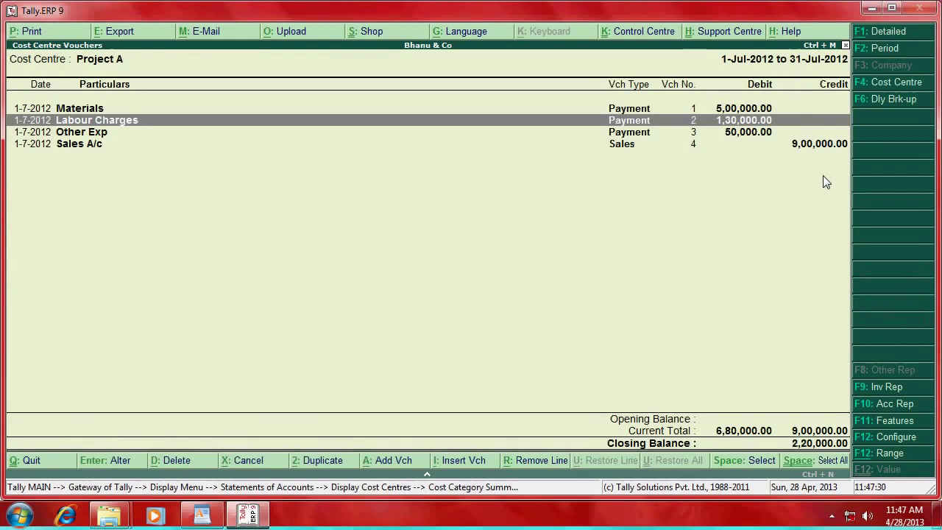
{"action": "key", "text": "Down"}
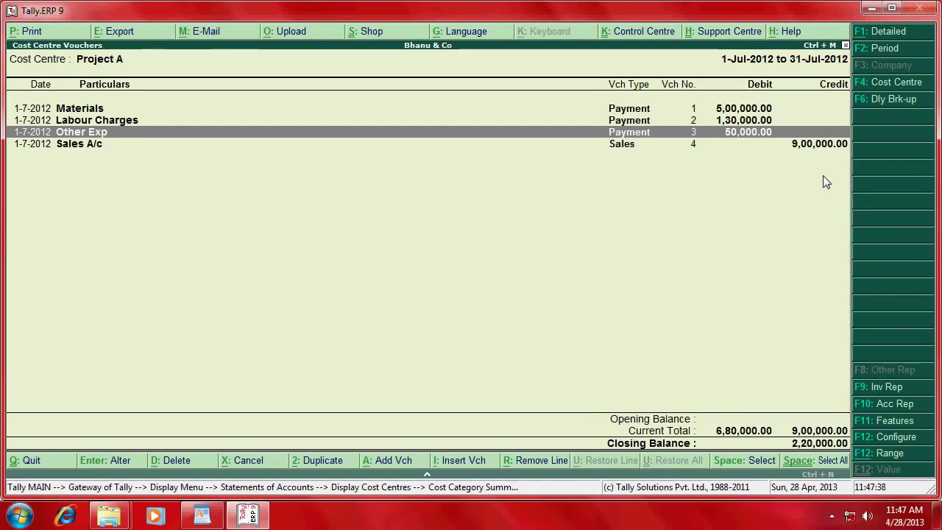
{"action": "key", "text": "alt+Tab"}
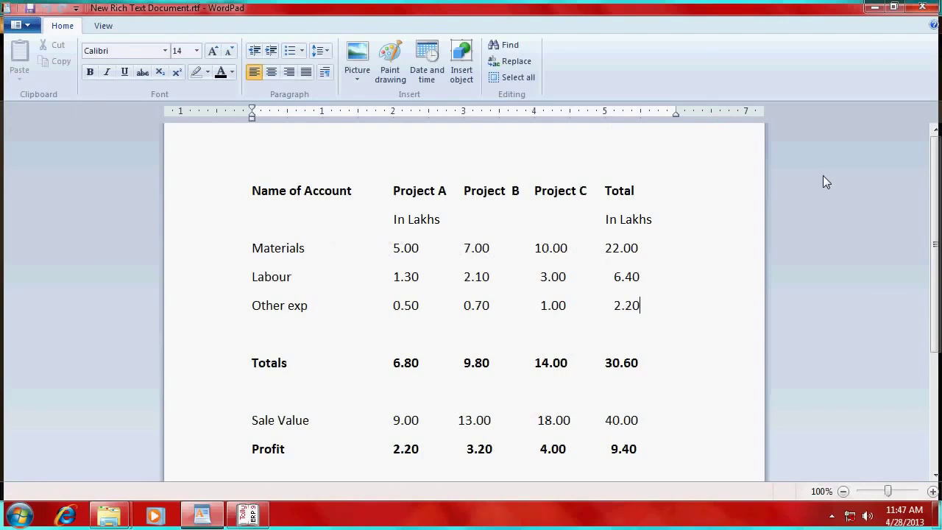
{"action": "left_click", "coordinate": [412, 363]}
{"action": "left_click", "coordinate": [405, 448]}
{"action": "left_click", "coordinate": [402, 420]}
{"action": "left_click", "coordinate": [414, 450]}
{"action": "key", "text": "alt+Tab"}
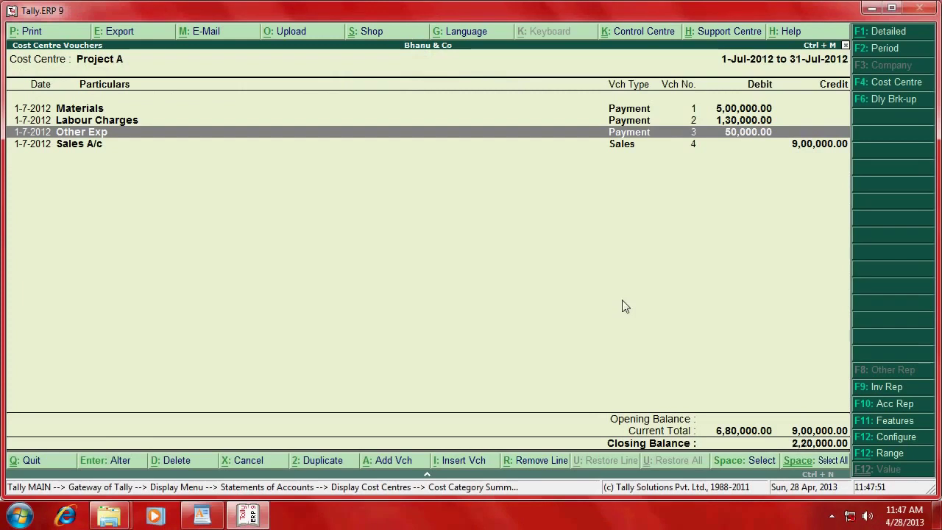
Return to the cost category summary and open Project B's July vouchers.
{"action": "key", "text": "Escape"}
{"action": "key", "text": "Escape"}
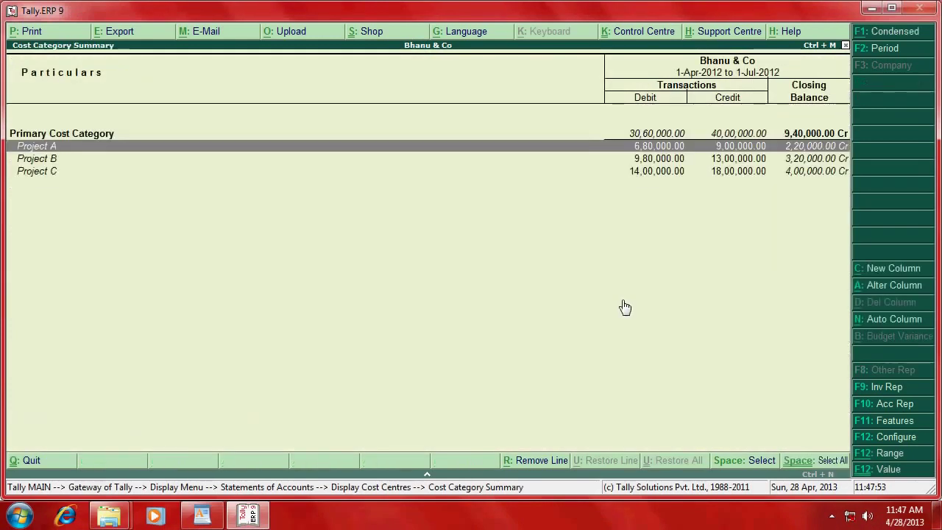
{"action": "key", "text": "Down"}
{"action": "key", "text": "Return"}
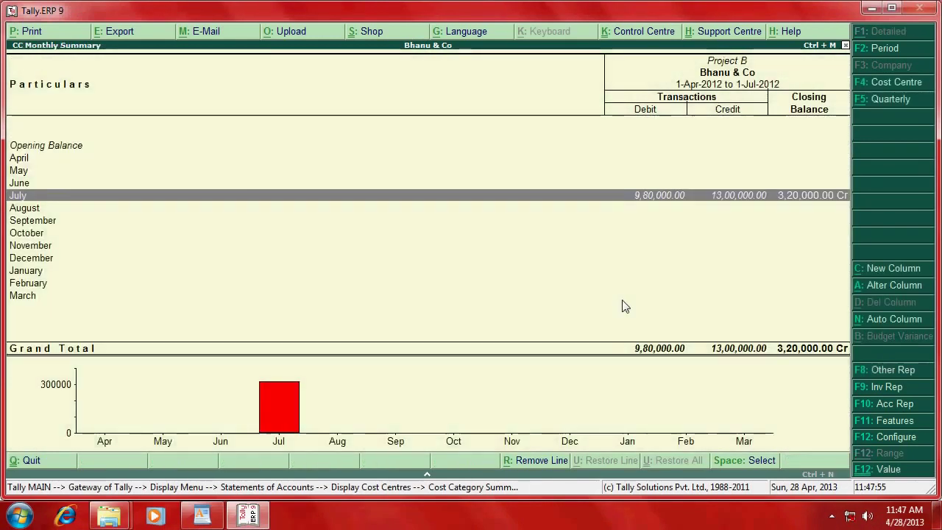
{"action": "key", "text": "Return"}
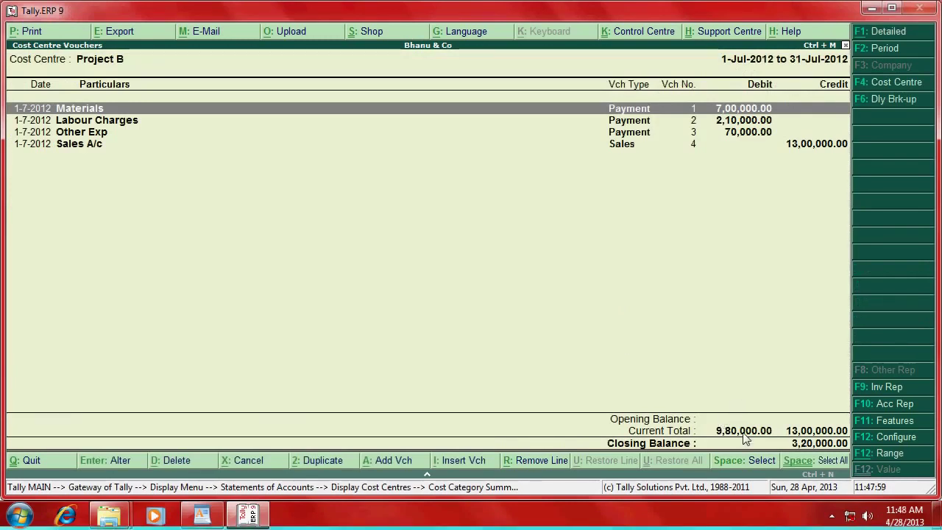
Compare Project B's vouchers and Sales A/c with WordPad's 9.80 cost, 13.00 sale, 3.20 profit.
{"action": "key", "text": "alt+Tab"}
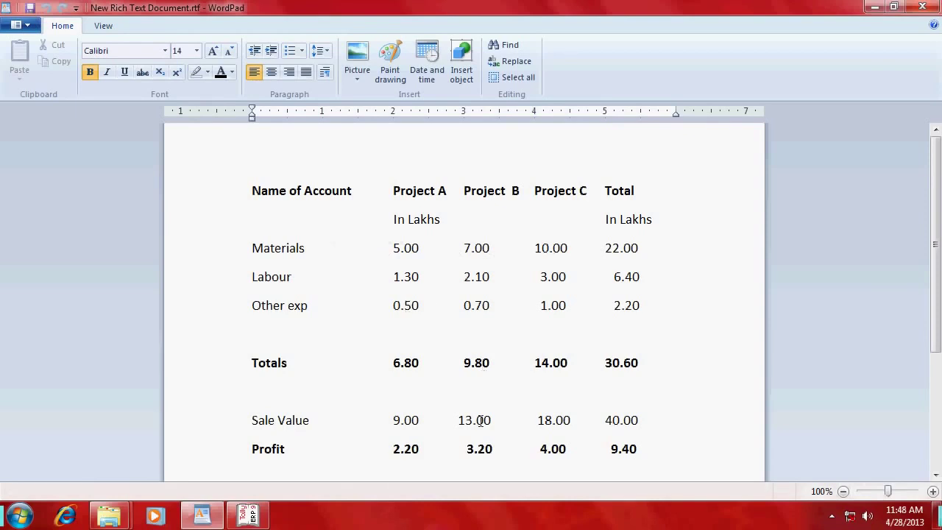
{"action": "key", "text": "alt+Tab"}
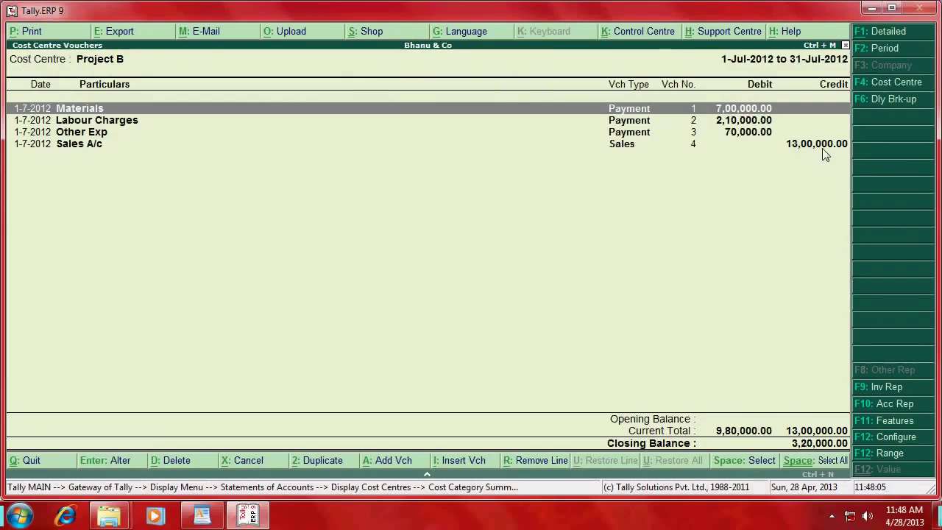
{"action": "left_click", "coordinate": [823, 147]}
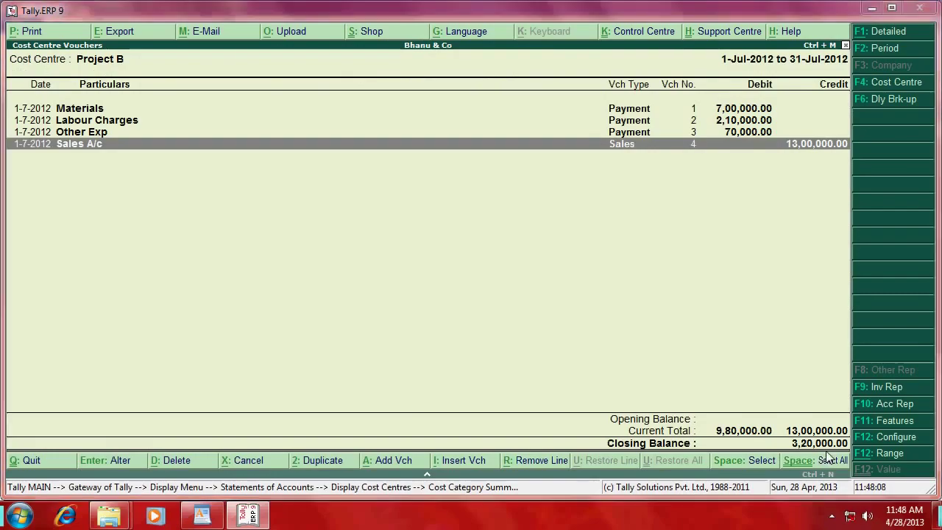
{"action": "key", "text": "alt+Tab"}
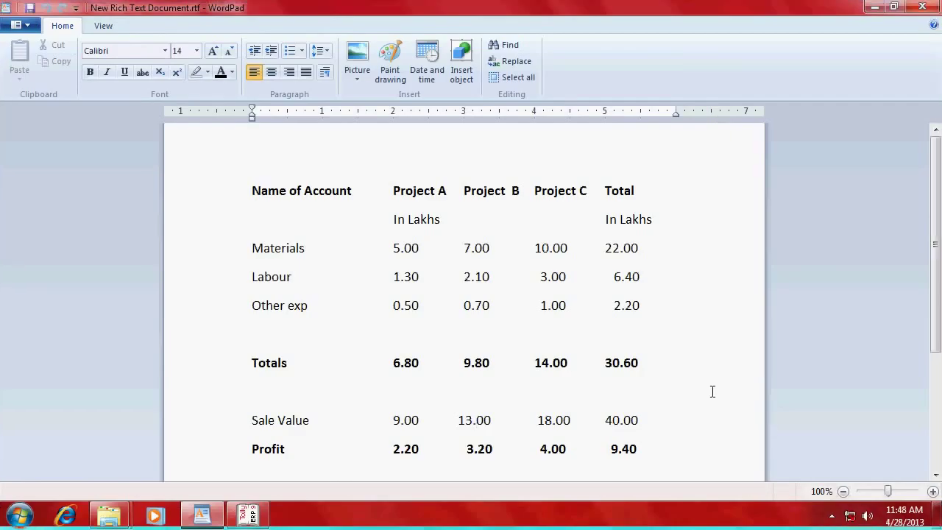